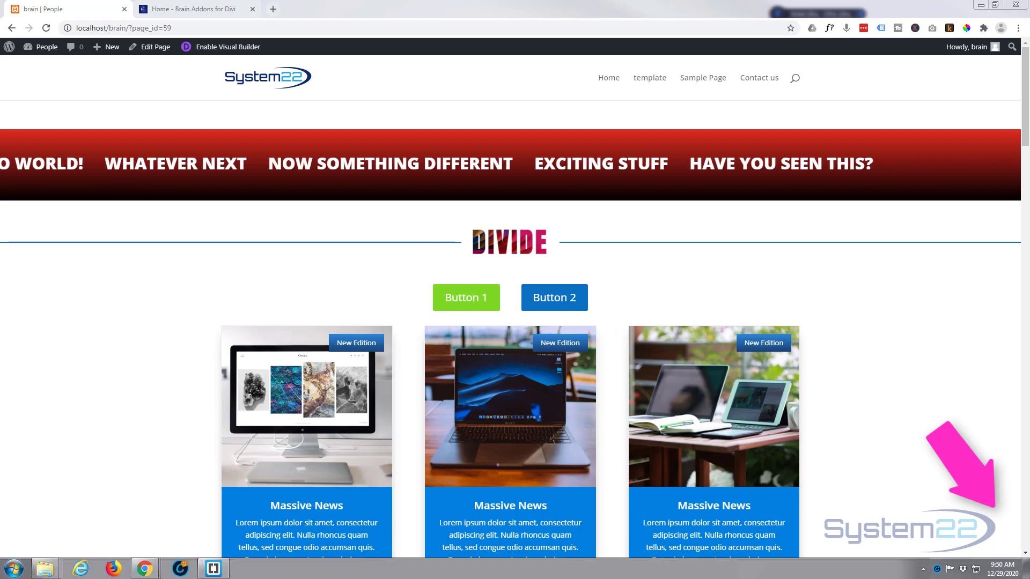
# Browse the Brain Addons website
pyautogui.click(168, 9)
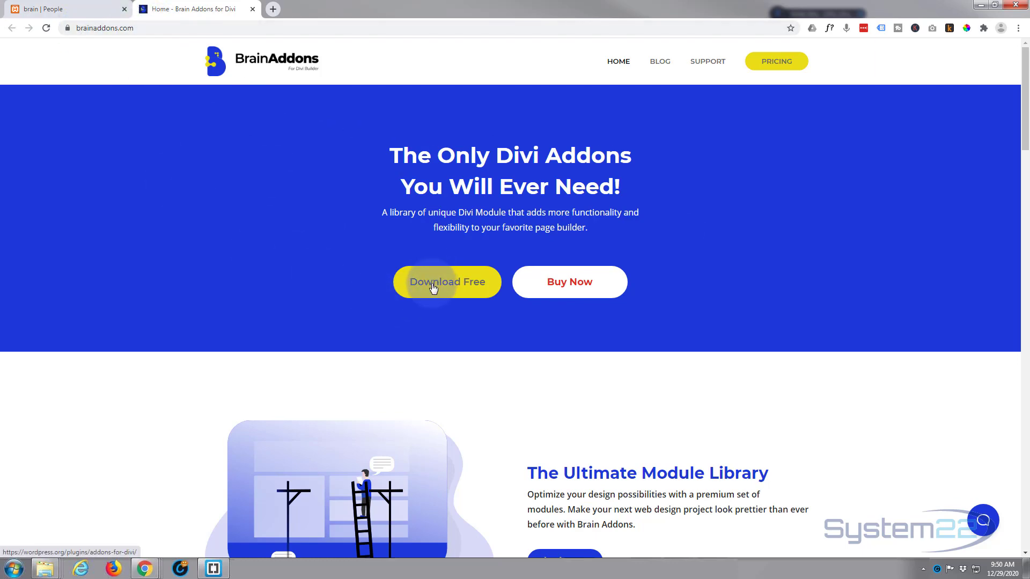
pyautogui.scroll(-5, 330, 224)
pyautogui.scroll(-5, 331, 223)
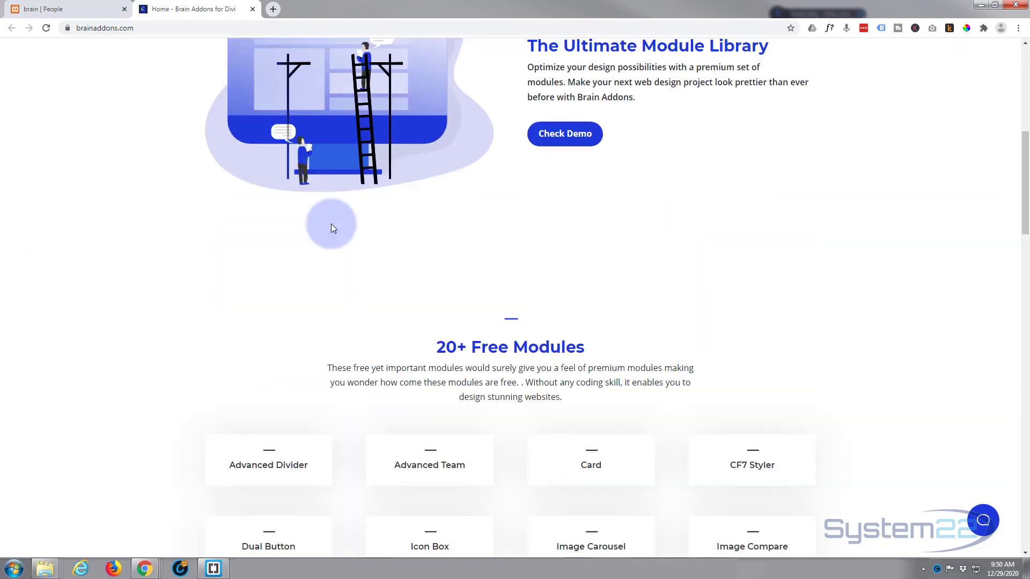
pyautogui.scroll(-3, 330, 223)
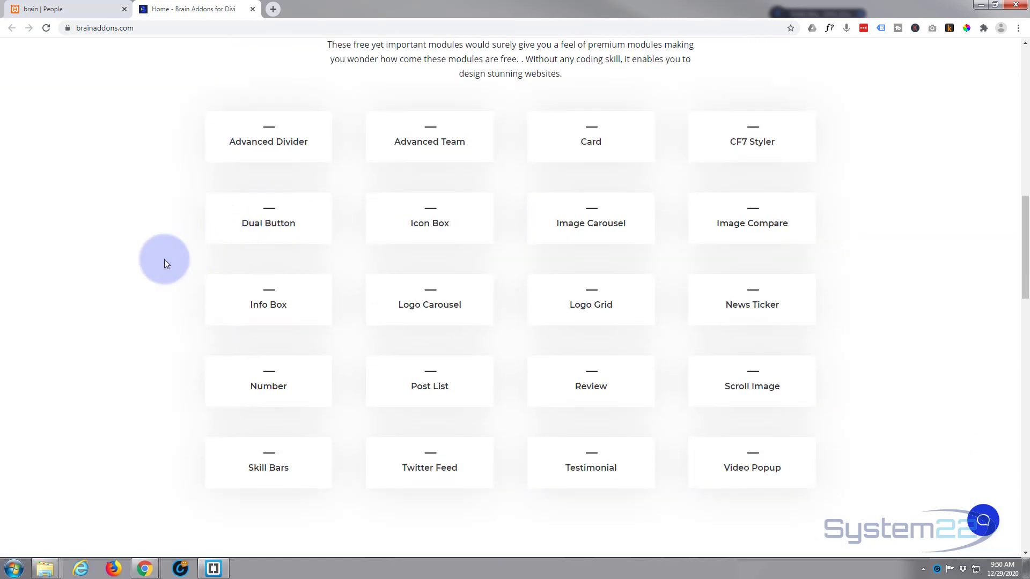
pyautogui.scroll(-1, 165, 260)
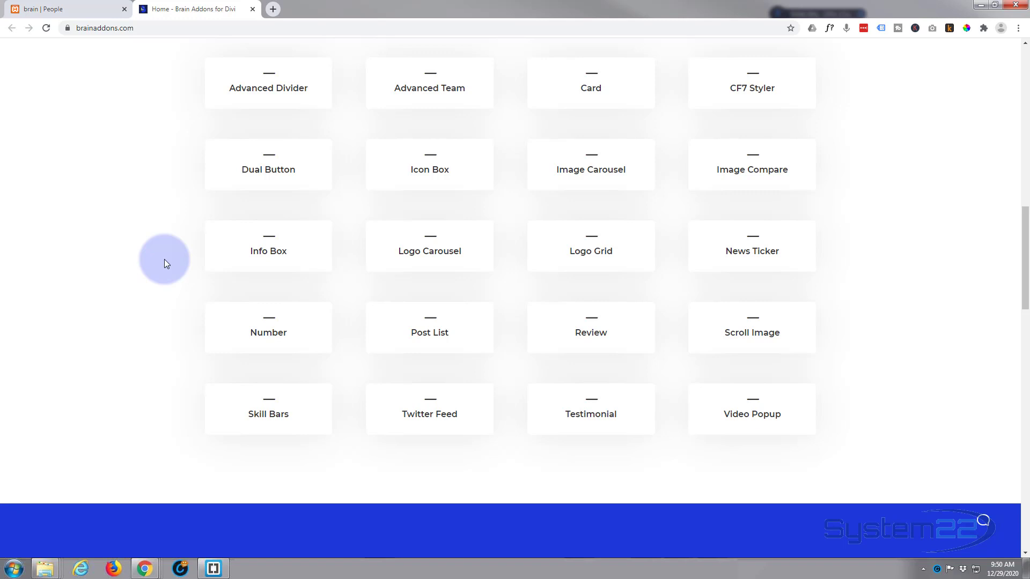
pyautogui.scroll(-3, 164, 261)
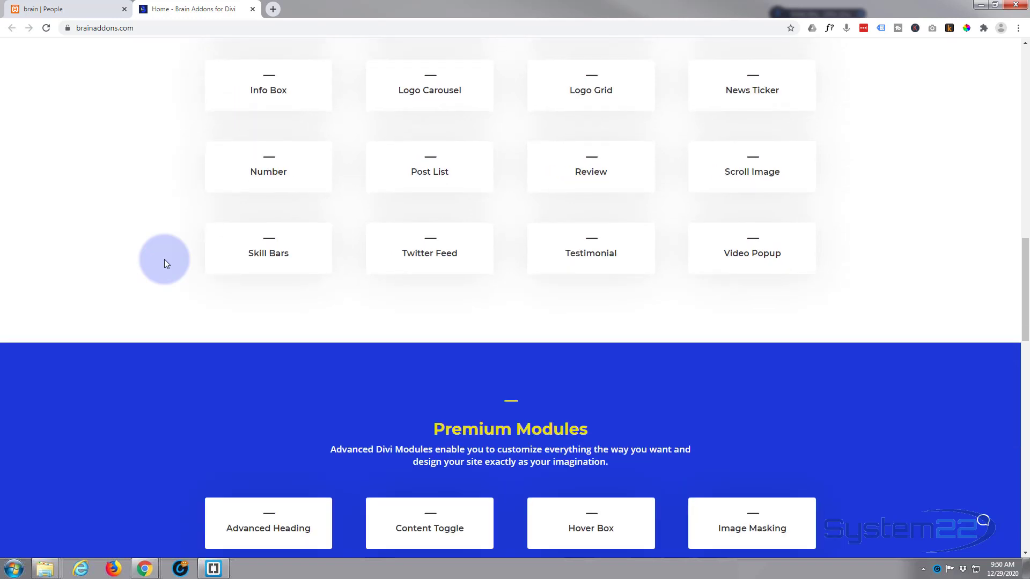
pyautogui.scroll(-4, 165, 259)
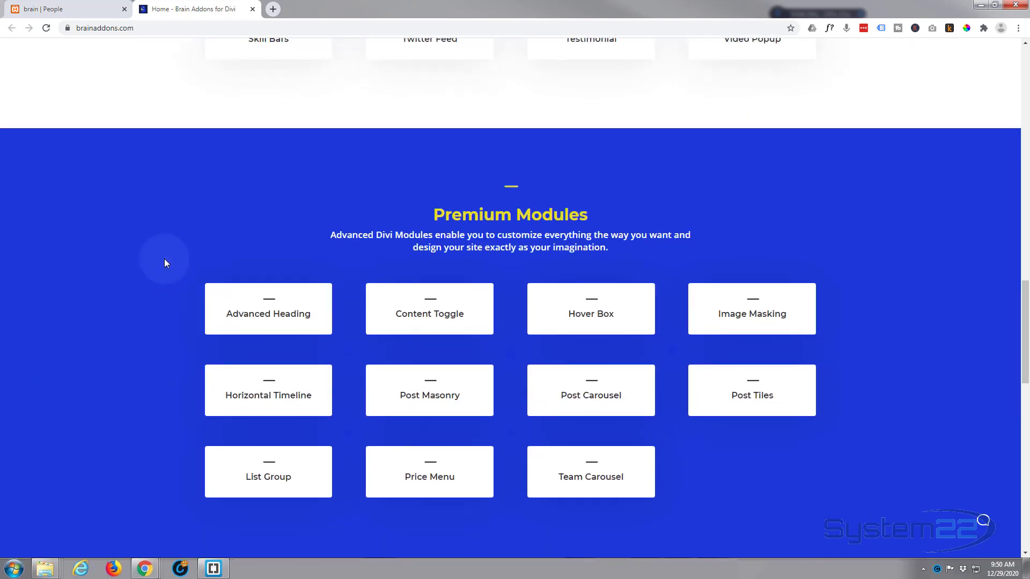
pyautogui.scroll(-1, 164, 261)
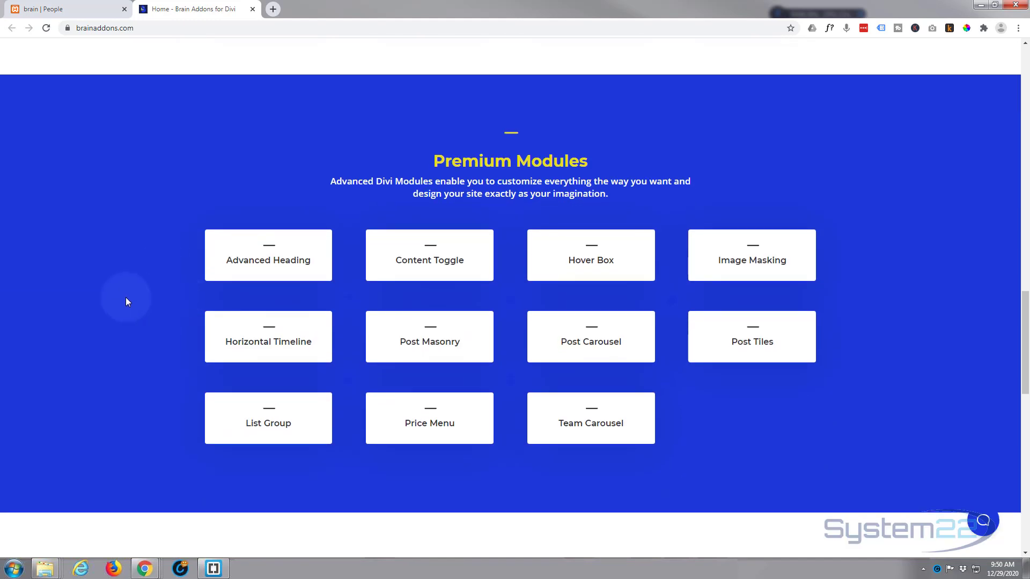
pyautogui.scroll(-3, 126, 298)
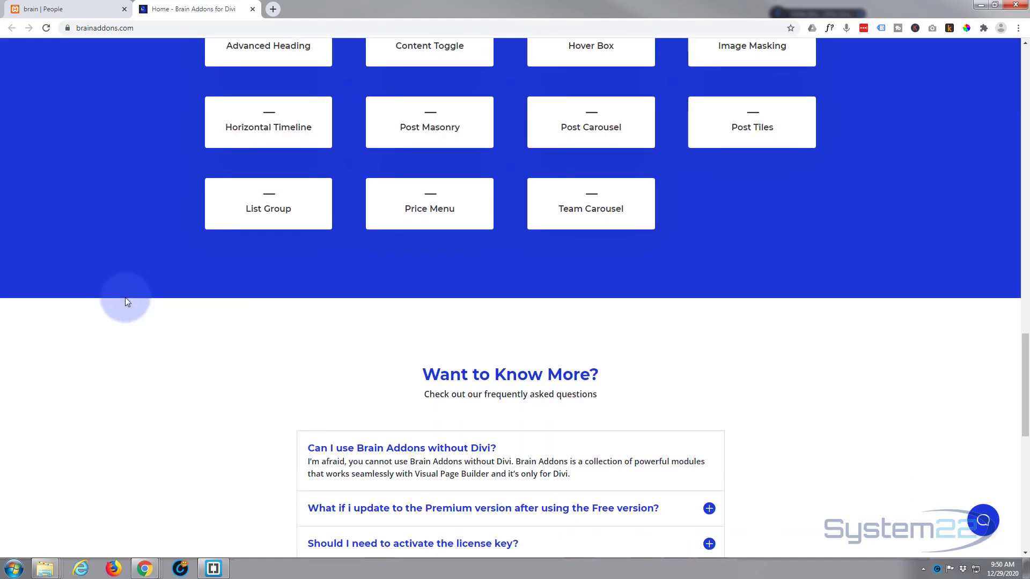
pyautogui.scroll(3, 125, 298)
pyautogui.scroll(10, 125, 297)
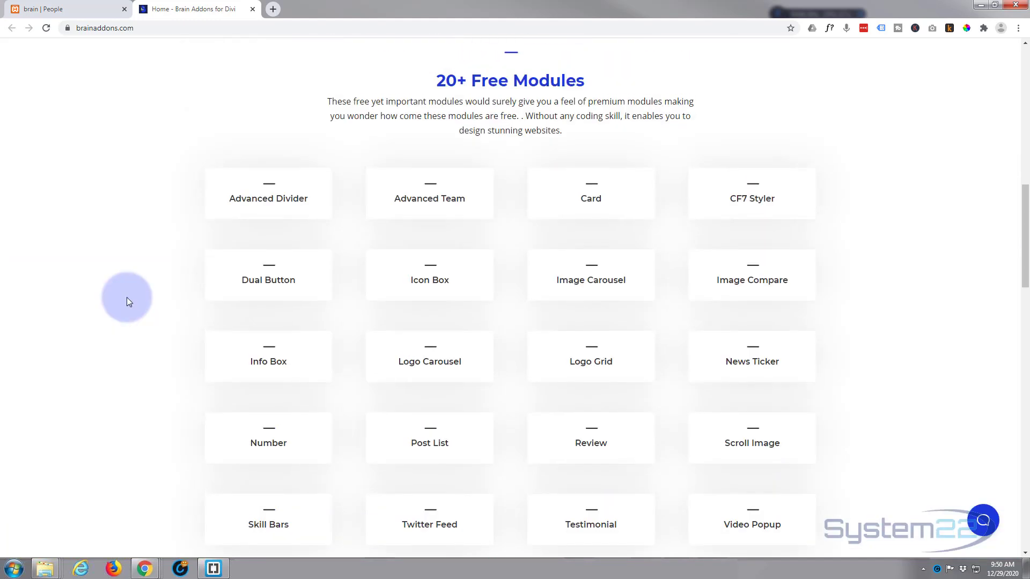
pyautogui.scroll(2, 127, 297)
pyautogui.scroll(3, 127, 297)
pyautogui.scroll(4, 129, 297)
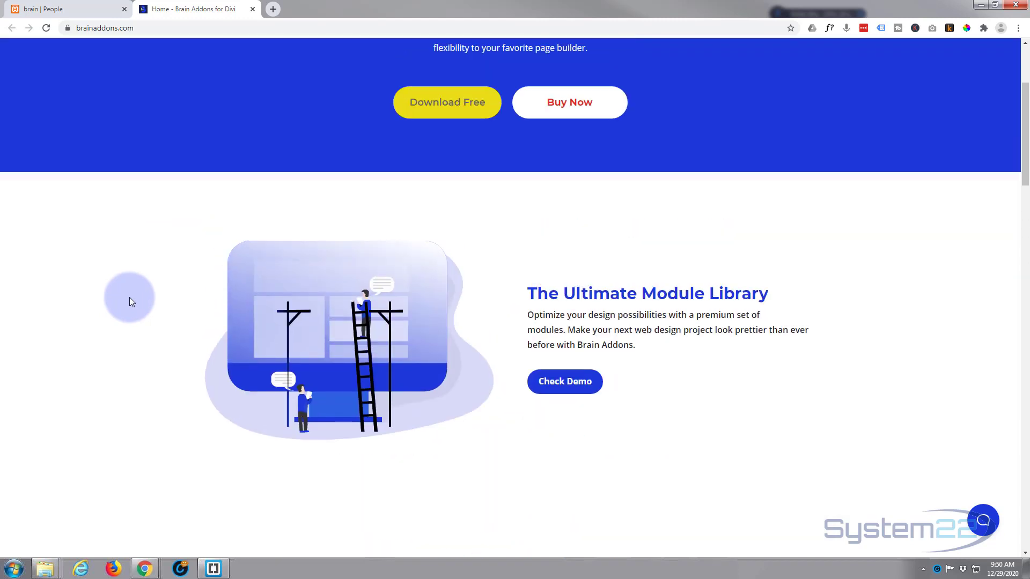
pyautogui.scroll(3, 130, 296)
# Return to the local demo page and try the before-and-after image comparison
pyautogui.click(65, 13)
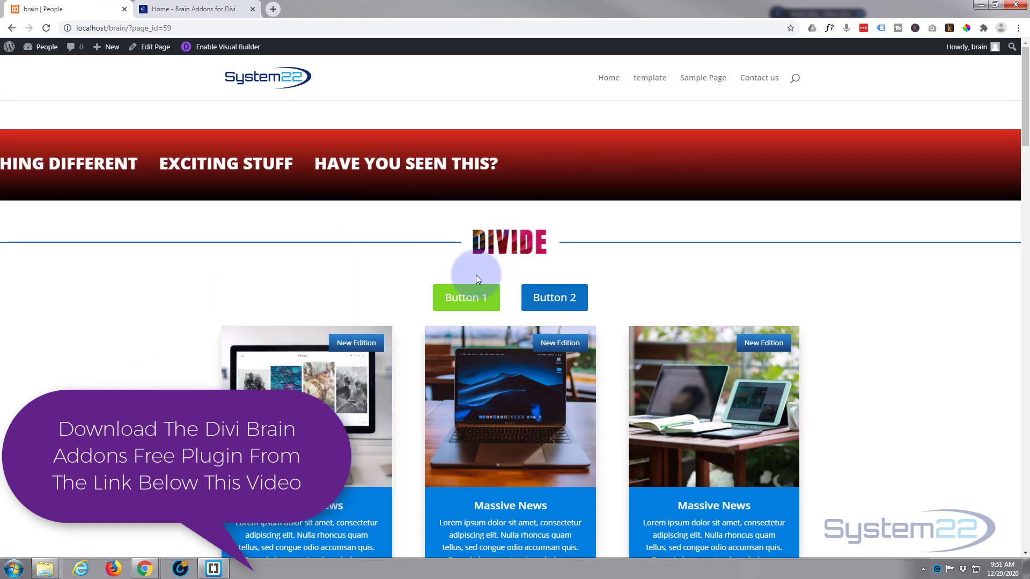
pyautogui.scroll(-2, 311, 300)
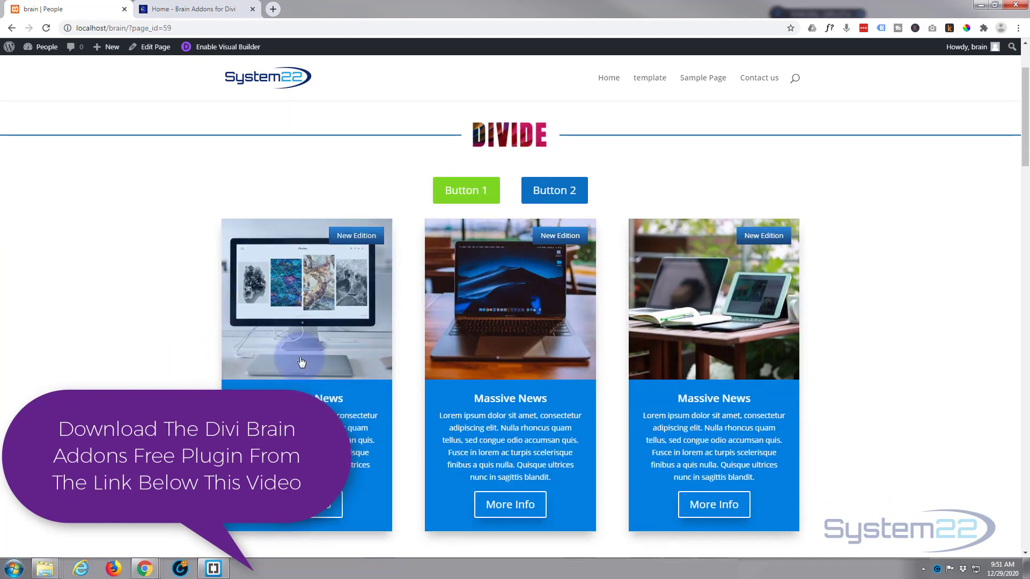
pyautogui.scroll(-4, 230, 358)
pyautogui.scroll(-3, 233, 362)
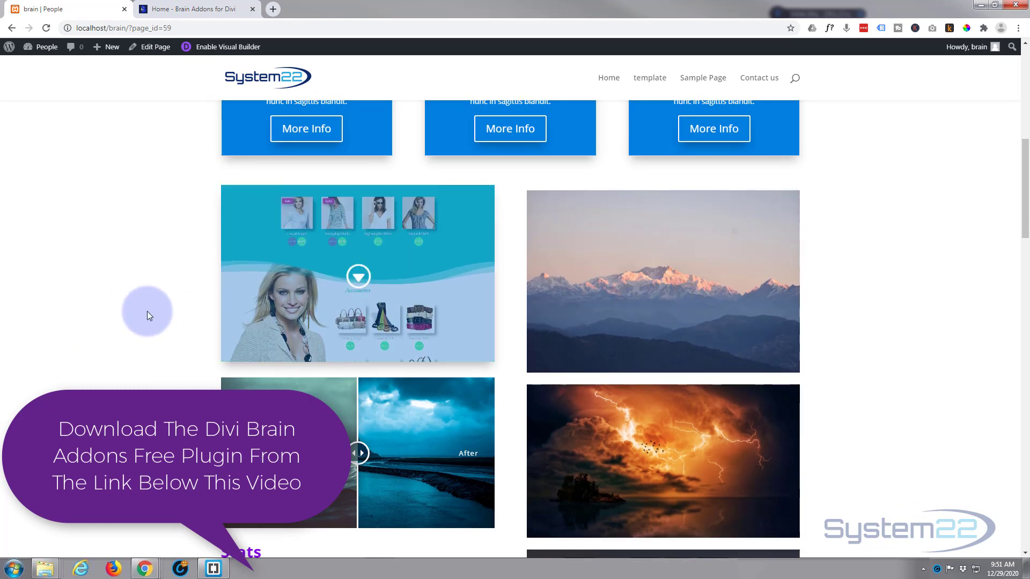
pyautogui.scroll(-2, 147, 311)
pyautogui.scroll(-1, 147, 314)
pyautogui.scroll(-1, 153, 308)
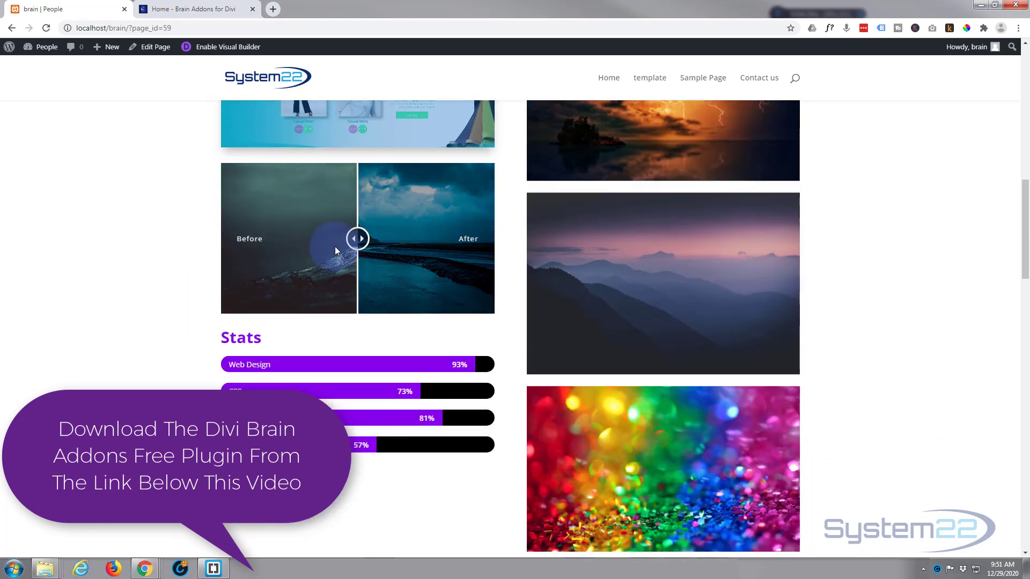
pyautogui.moveTo(358, 240)
pyautogui.mouseDown()
pyautogui.moveTo(494, 248)
pyautogui.moveTo(201, 255)
pyautogui.mouseUp()
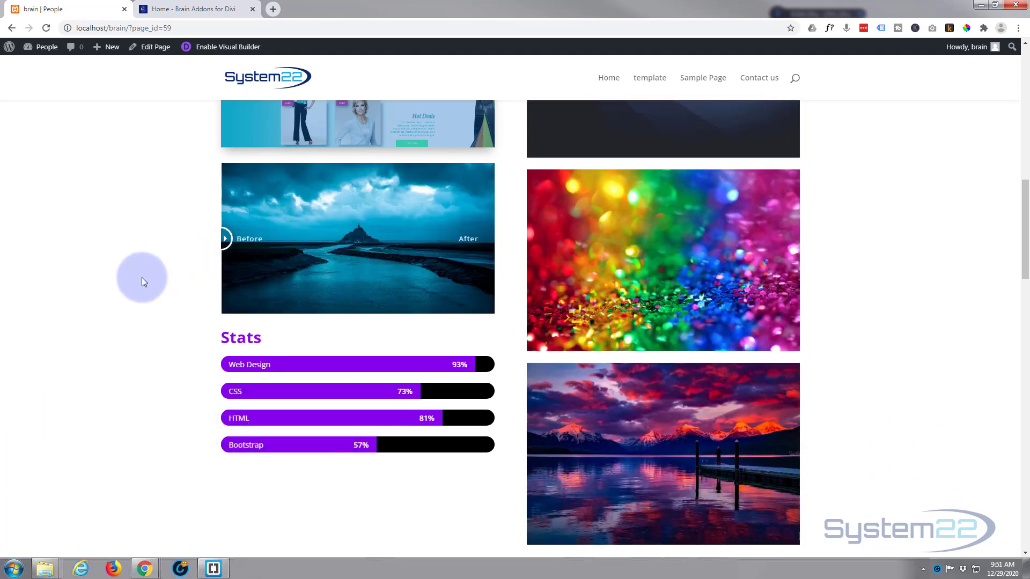
# Scroll through the rest of the demo page and create a new WordPress page
pyautogui.scroll(-2, 142, 278)
pyautogui.scroll(-1, 191, 291)
pyautogui.scroll(-1, 121, 313)
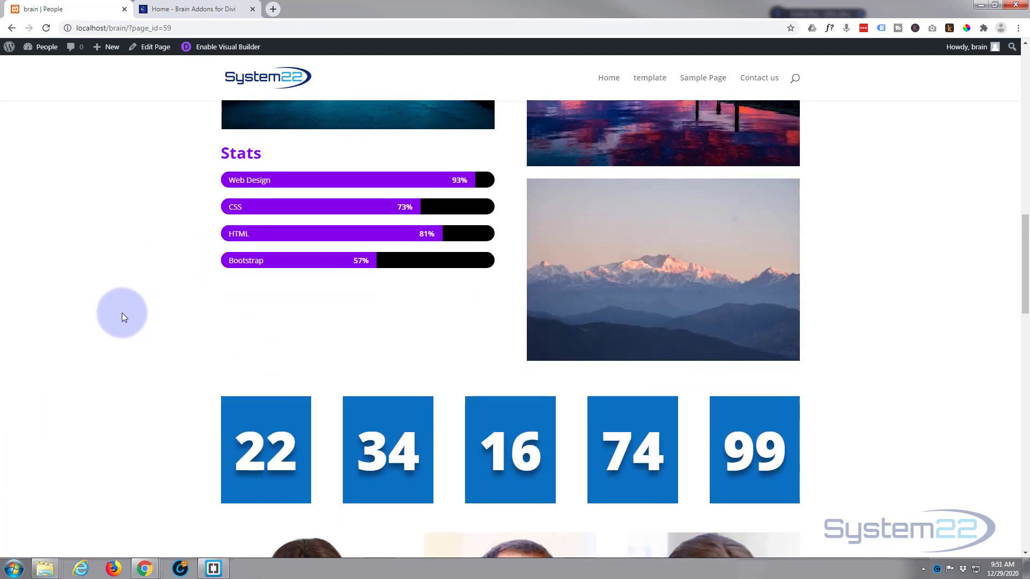
pyautogui.scroll(-3, 121, 313)
pyautogui.scroll(-2, 121, 314)
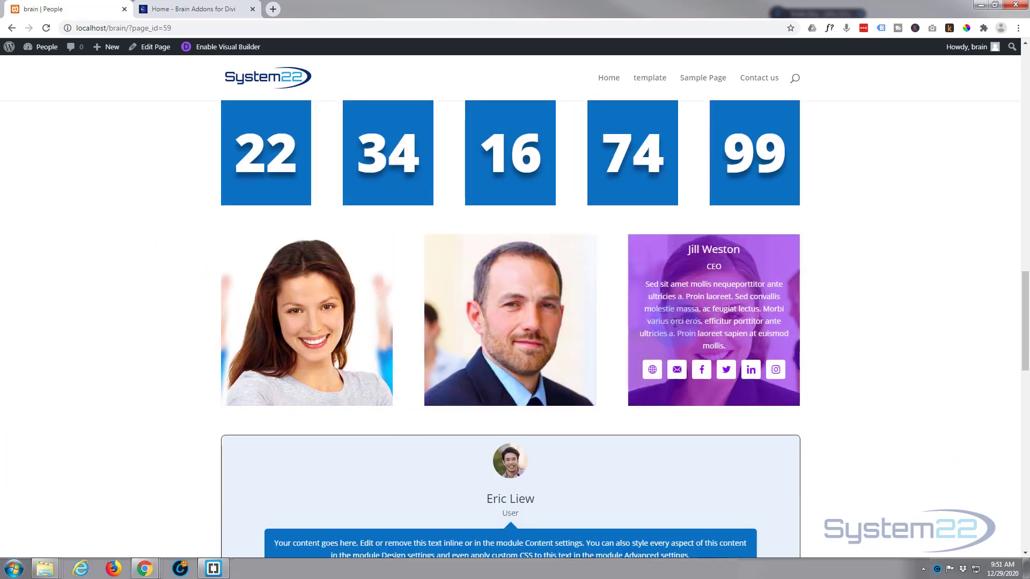
pyautogui.scroll(-5, 159, 319)
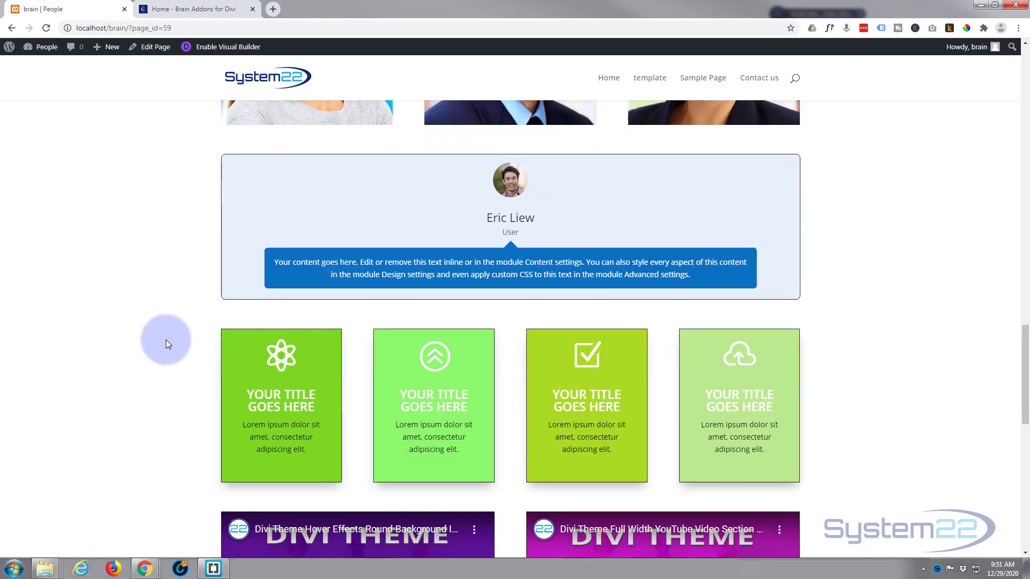
pyautogui.scroll(-3, 168, 343)
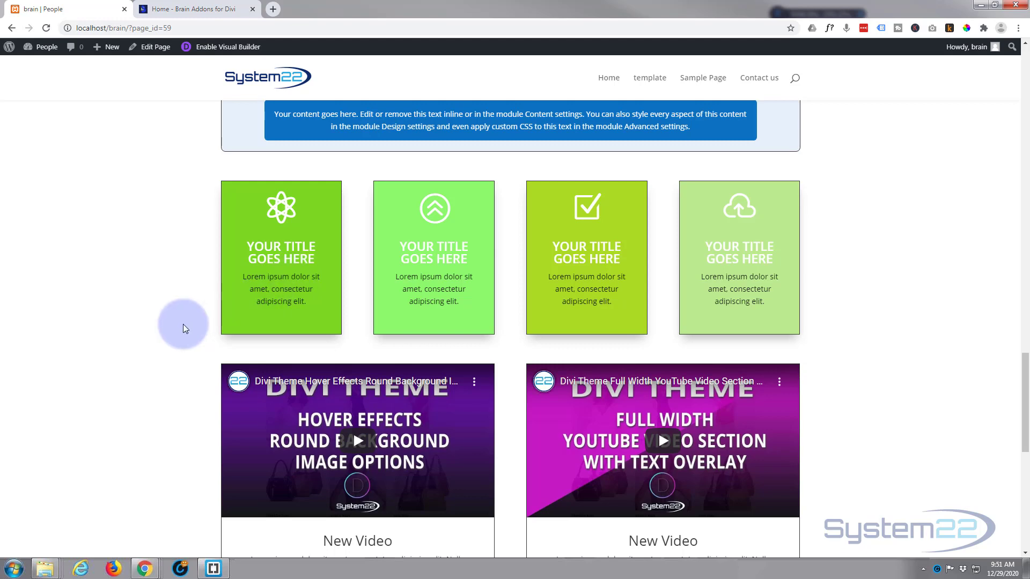
pyautogui.scroll(-2, 180, 325)
pyautogui.scroll(-2, 155, 331)
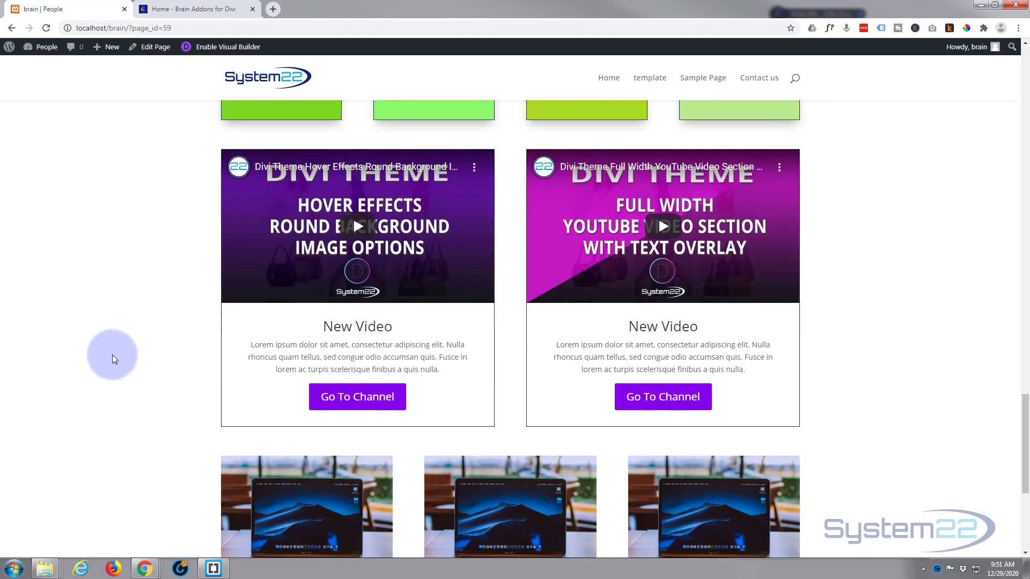
pyautogui.scroll(-3, 119, 352)
pyautogui.scroll(-2, 119, 353)
pyautogui.scroll(-1, 119, 352)
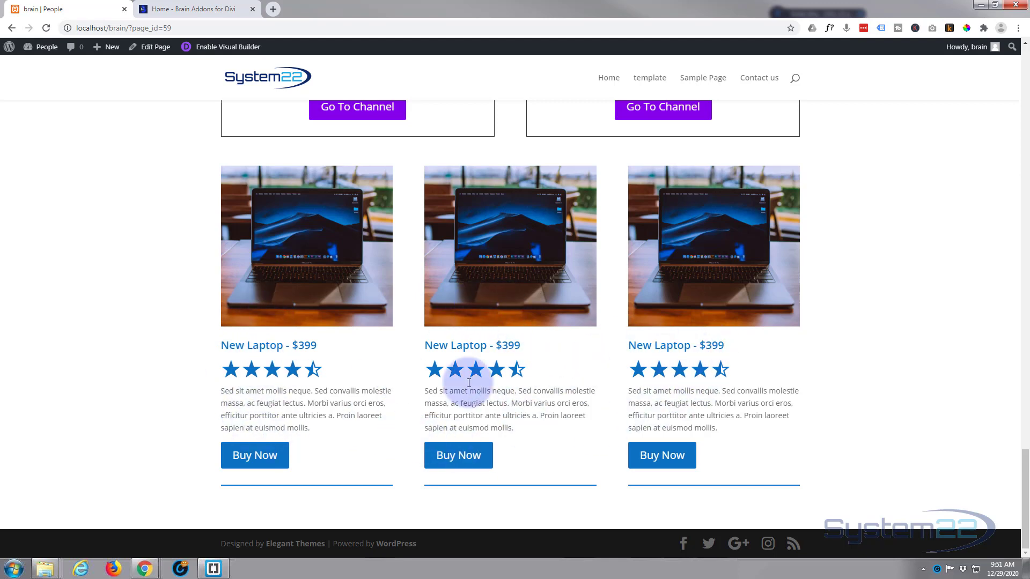
pyautogui.scroll(3, 35, 336)
pyautogui.scroll(7, 36, 334)
pyautogui.scroll(4, 36, 334)
pyautogui.scroll(3, 37, 334)
pyautogui.scroll(4, 37, 329)
pyautogui.scroll(5, 37, 329)
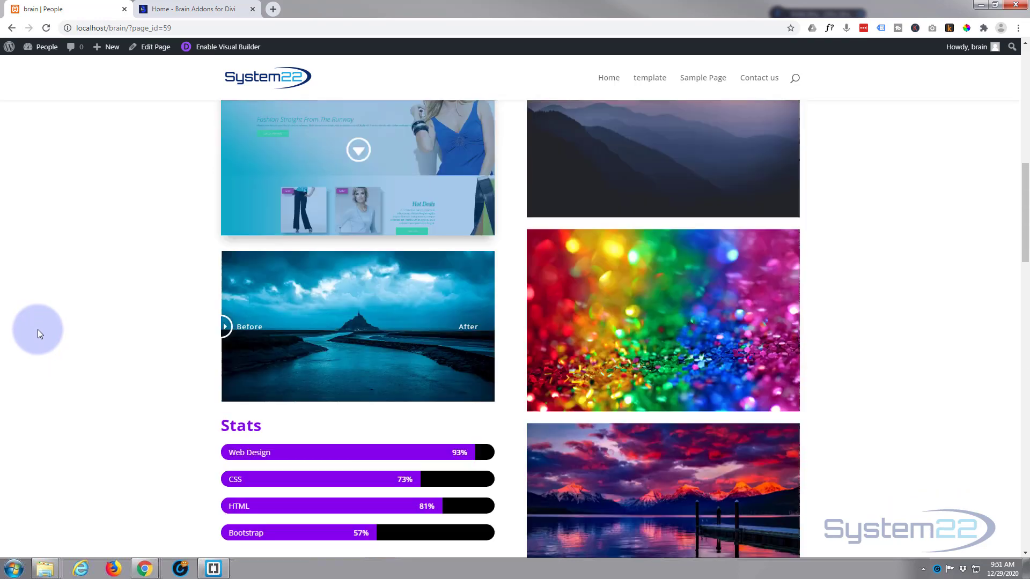
pyautogui.scroll(4, 37, 329)
pyautogui.scroll(4, 38, 329)
pyautogui.scroll(2, 37, 330)
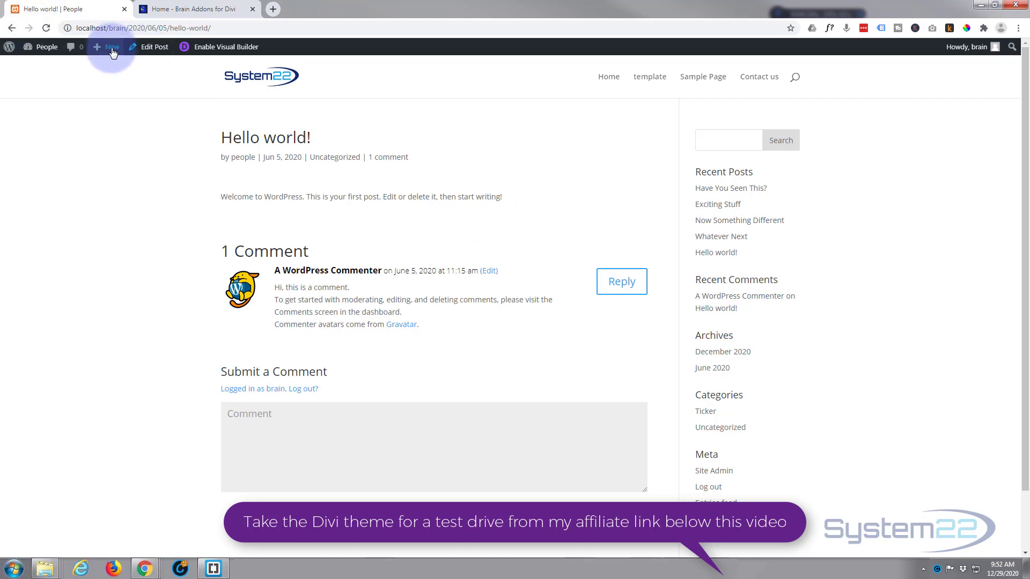
pyautogui.moveTo(107, 47)
pyautogui.click(102, 98)
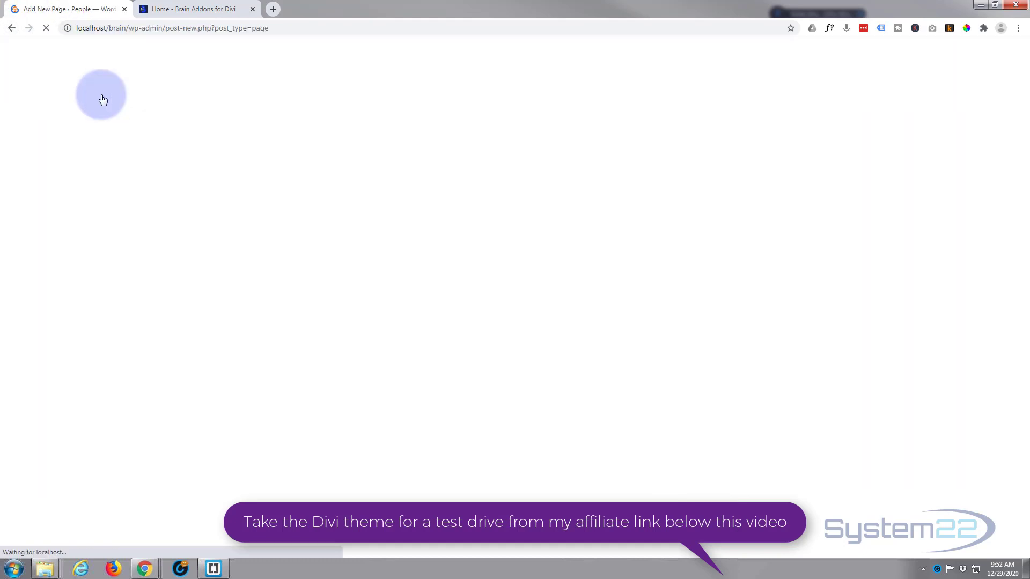
# Title the new page 'Ticker' and switch it to the Divi visual builder
pyautogui.click(244, 113)
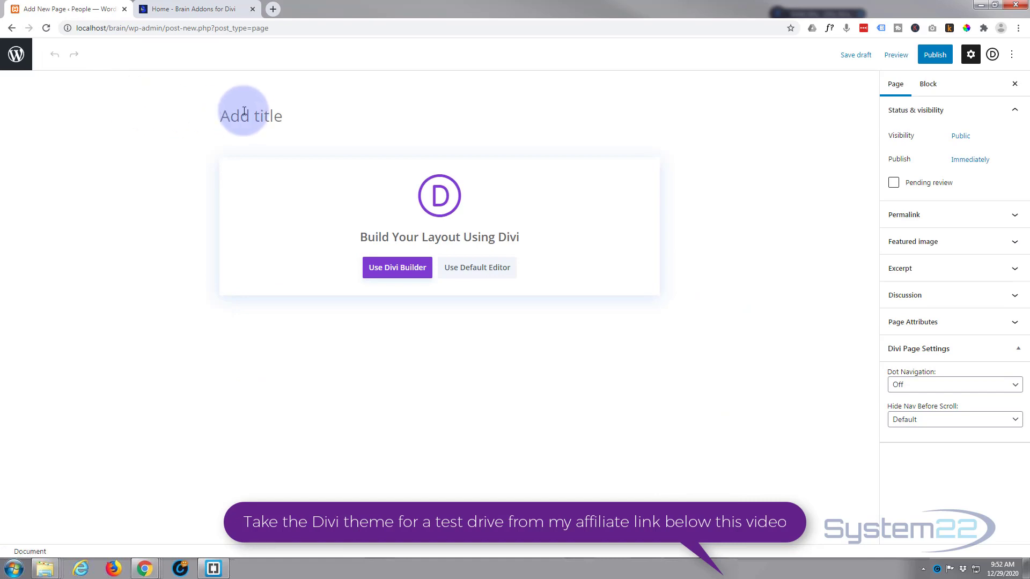
pyautogui.write('Ticker')
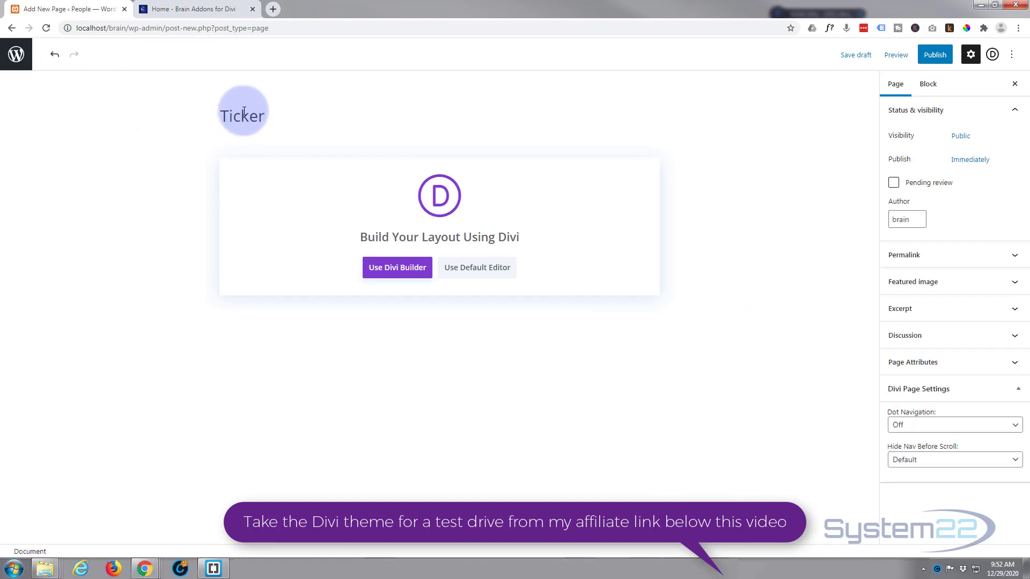
pyautogui.click(394, 266)
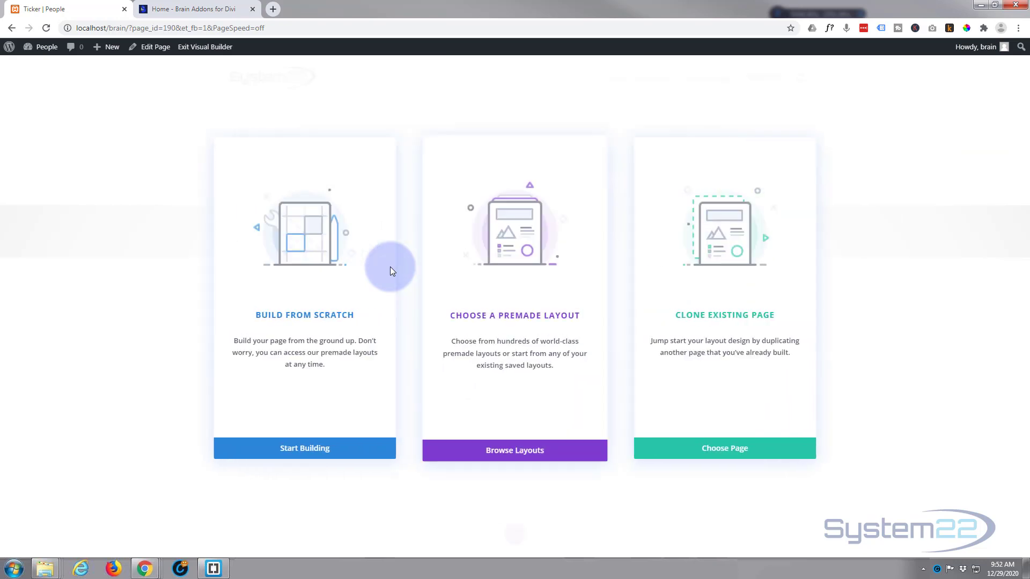
# Build from scratch with a single full-width column row containing a Brain News Ticker module
pyautogui.click(314, 449)
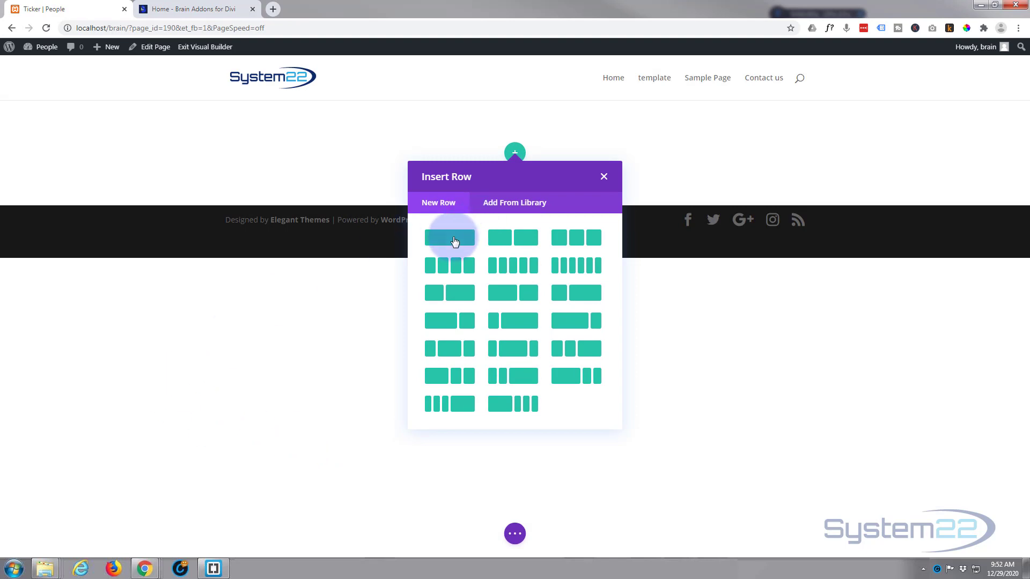
pyautogui.click(455, 242)
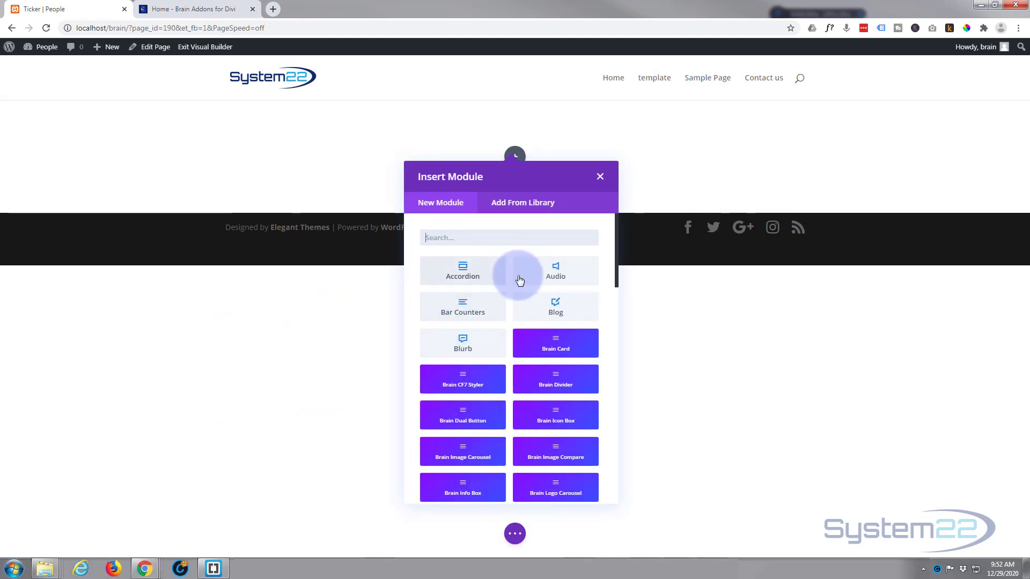
pyautogui.scroll(-4, 462, 306)
pyautogui.scroll(-5, 472, 297)
pyautogui.scroll(-5, 479, 290)
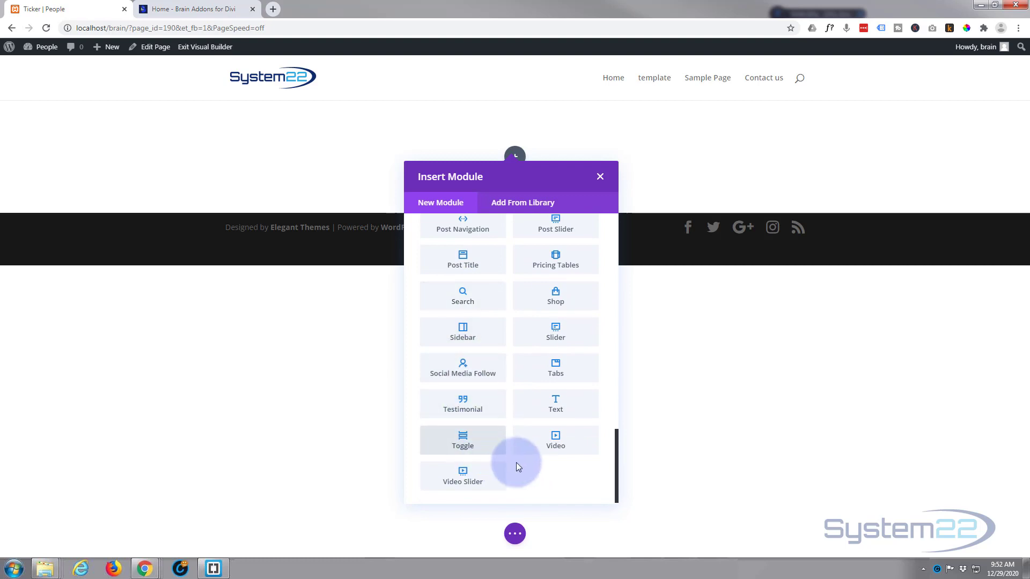
pyautogui.scroll(1, 522, 458)
pyautogui.scroll(4, 525, 461)
pyautogui.scroll(3, 523, 454)
pyautogui.scroll(3, 523, 453)
pyautogui.scroll(1, 524, 453)
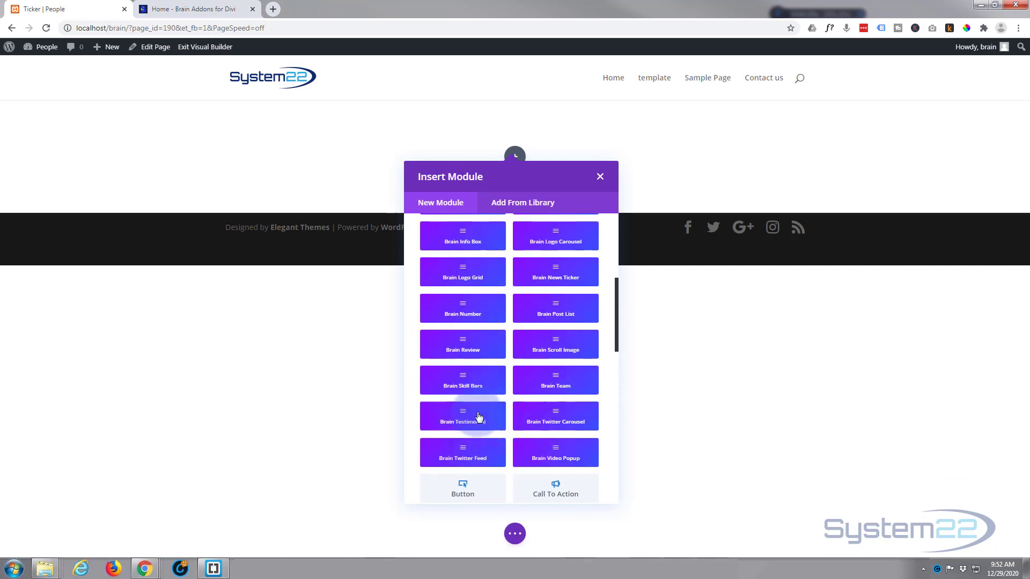
pyautogui.scroll(3, 492, 393)
pyautogui.scroll(2, 485, 394)
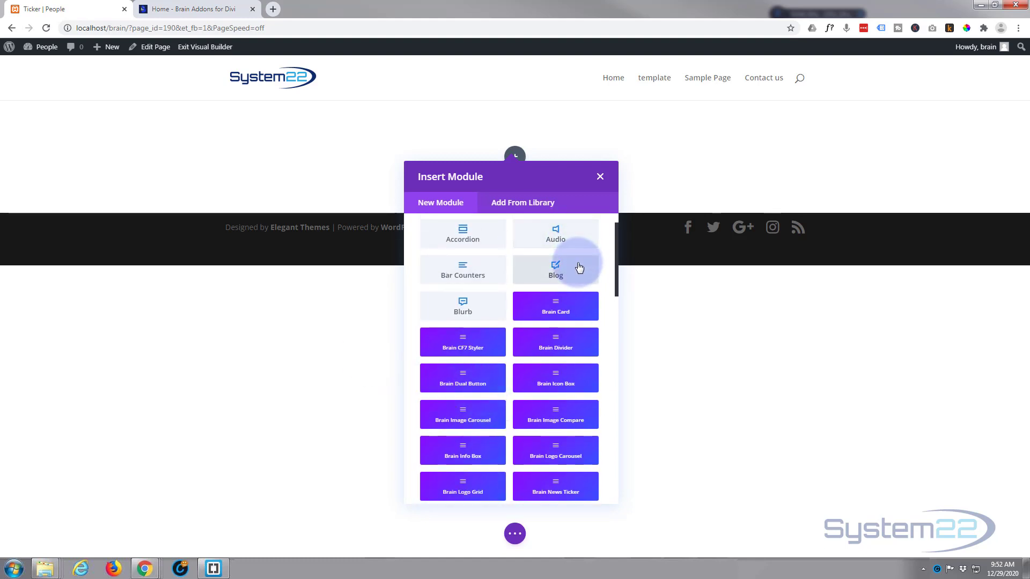
pyautogui.scroll(-2, 553, 292)
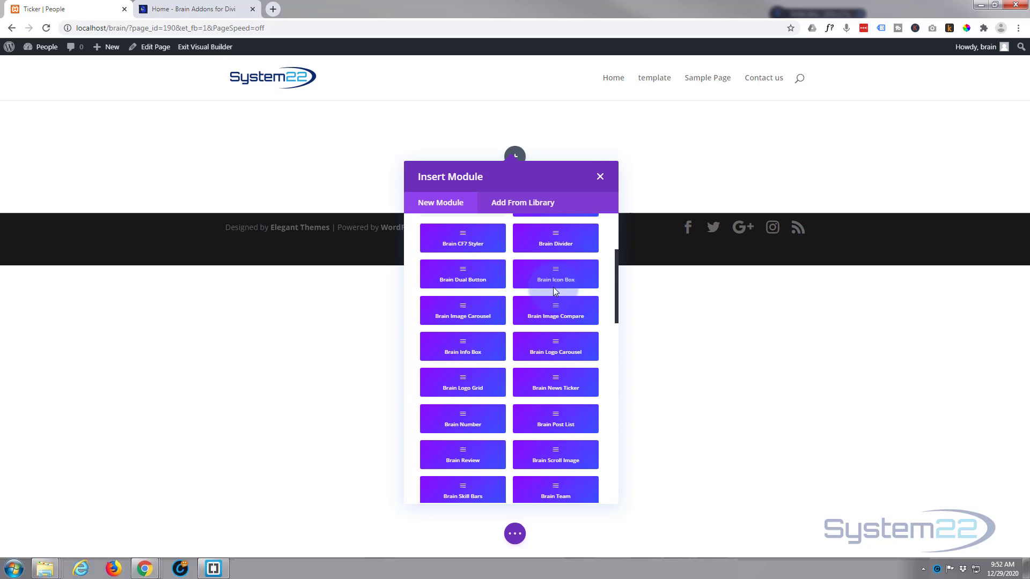
pyautogui.click(555, 386)
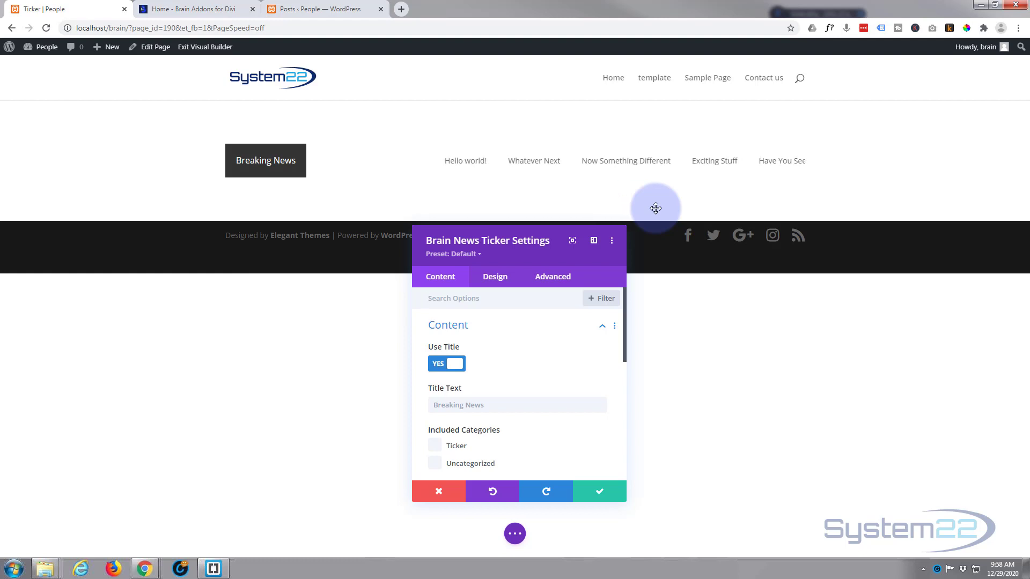
# Include only the Ticker category in the news ticker, then view the WordPress posts list
pyautogui.scroll(-2, 570, 340)
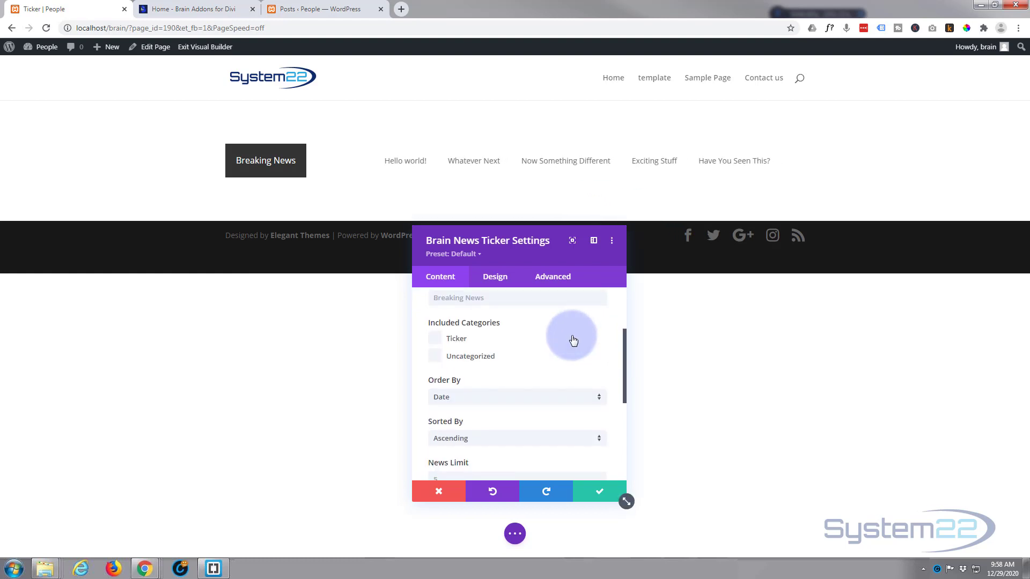
pyautogui.click(435, 342)
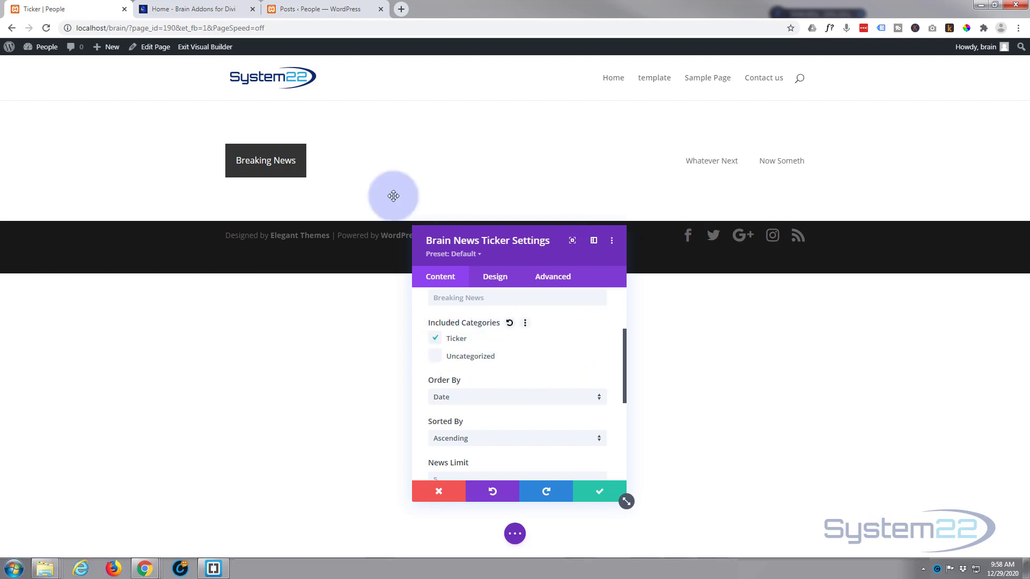
pyautogui.click(296, 8)
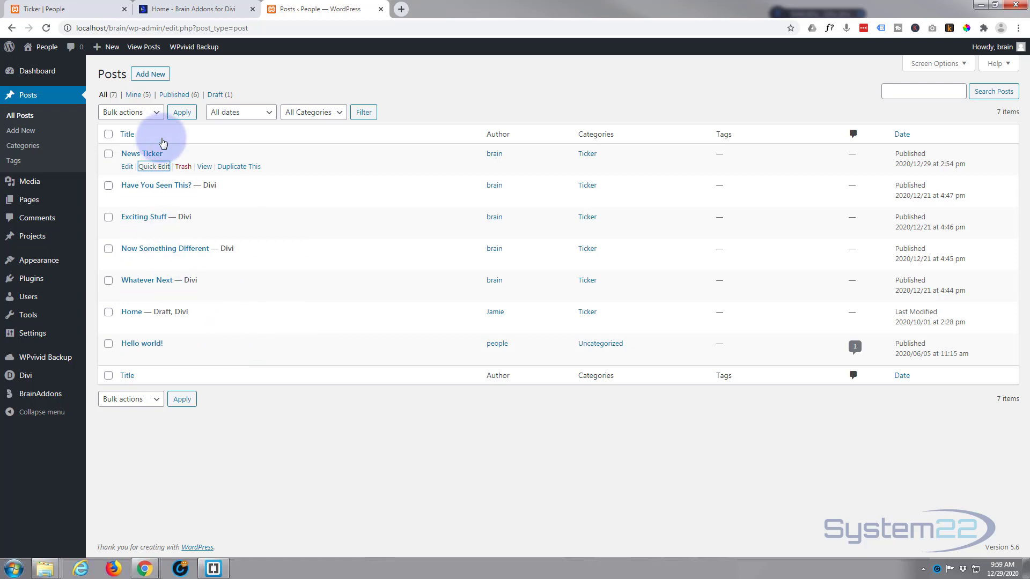
# Write and publish a new post titled 'My news!'
pyautogui.click(156, 75)
pyautogui.write('my news!')
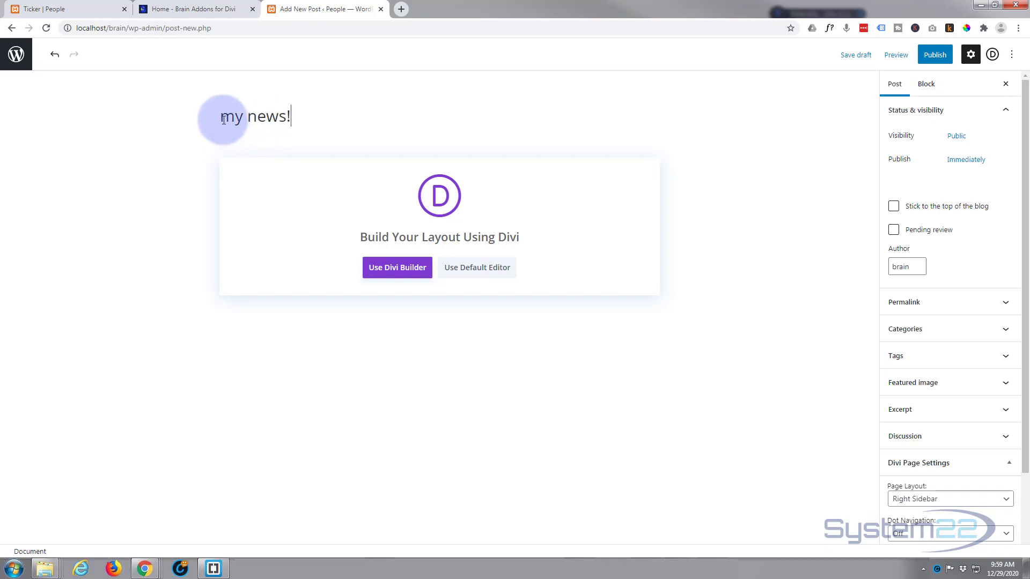
pyautogui.moveTo(220, 116); pyautogui.dragTo(230, 118)
pyautogui.write('M')
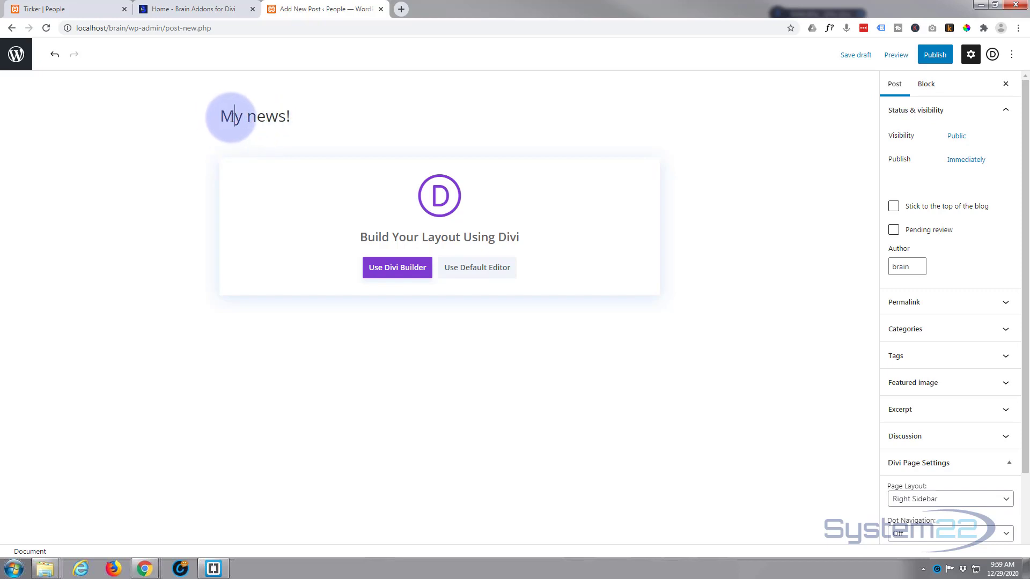
pyautogui.click(934, 54)
pyautogui.click(934, 55)
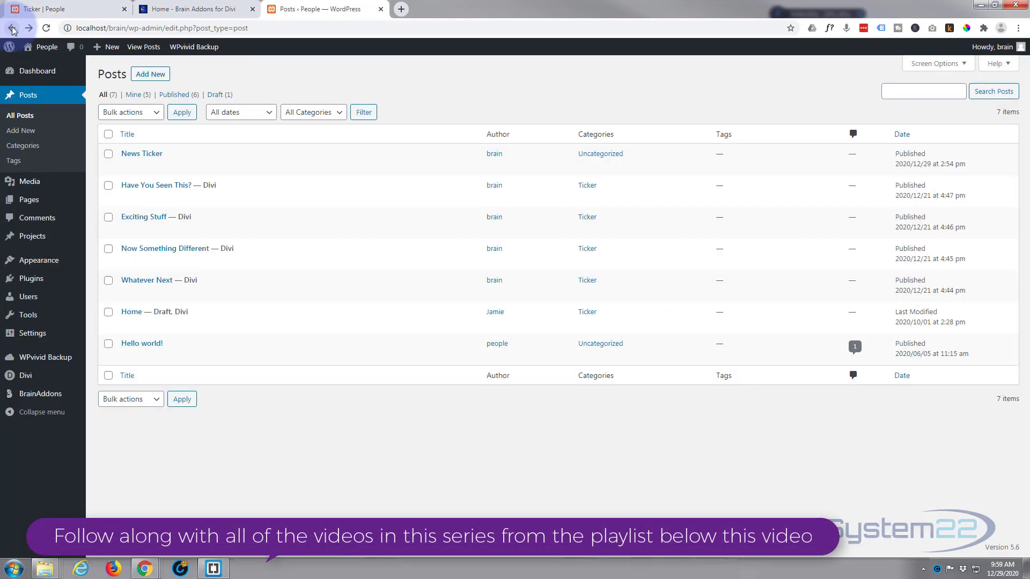
# File 'My news!' under the Ticker category with Quick Edit and return to the builder
pyautogui.click(12, 29)
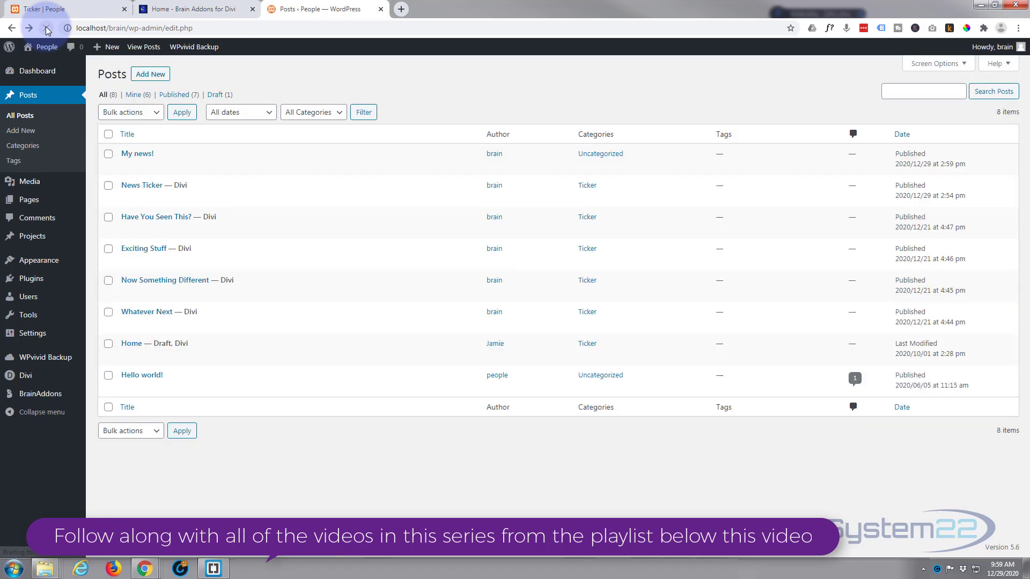
pyautogui.moveTo(133, 156)
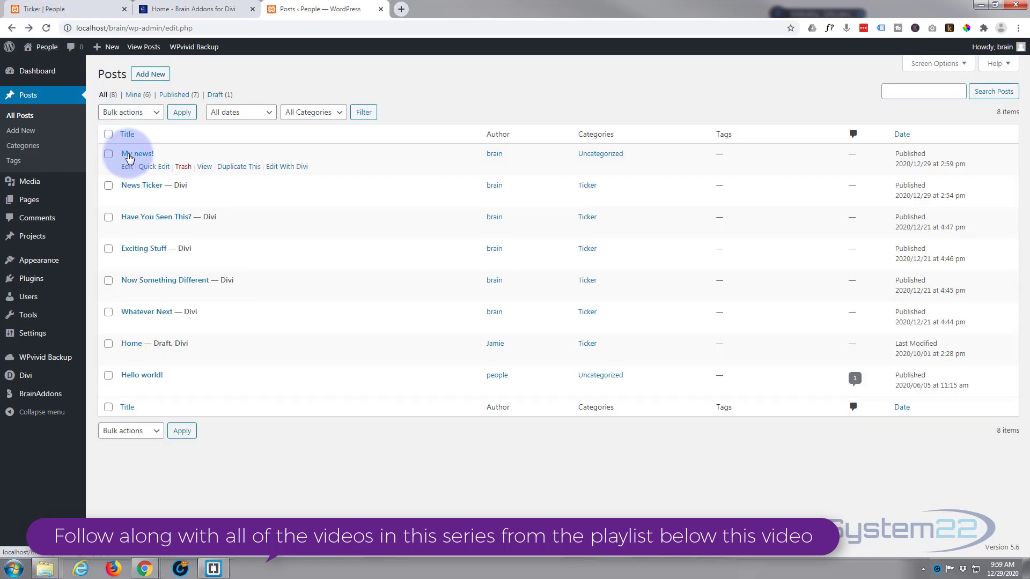
pyautogui.click(154, 167)
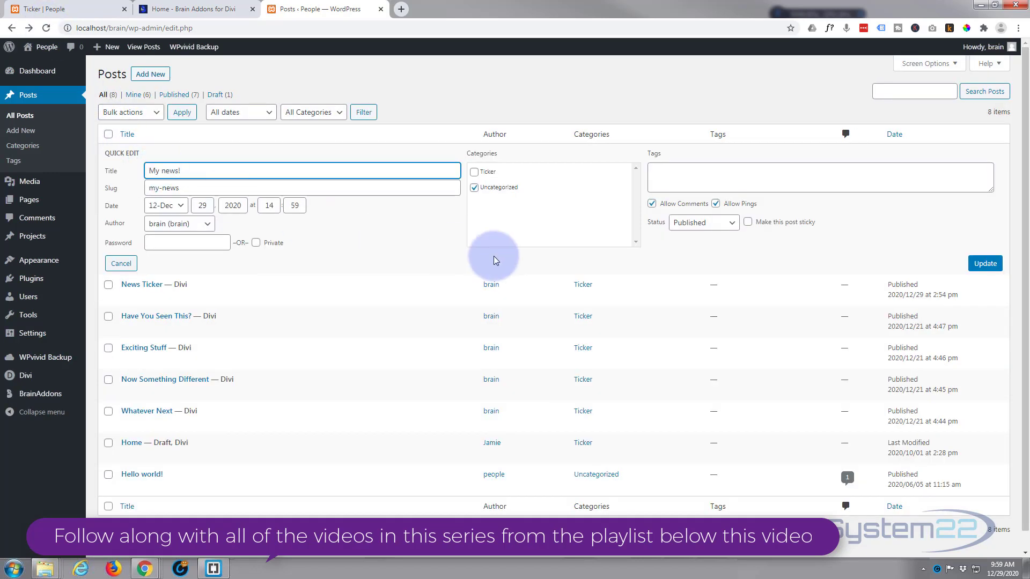
pyautogui.click(474, 172)
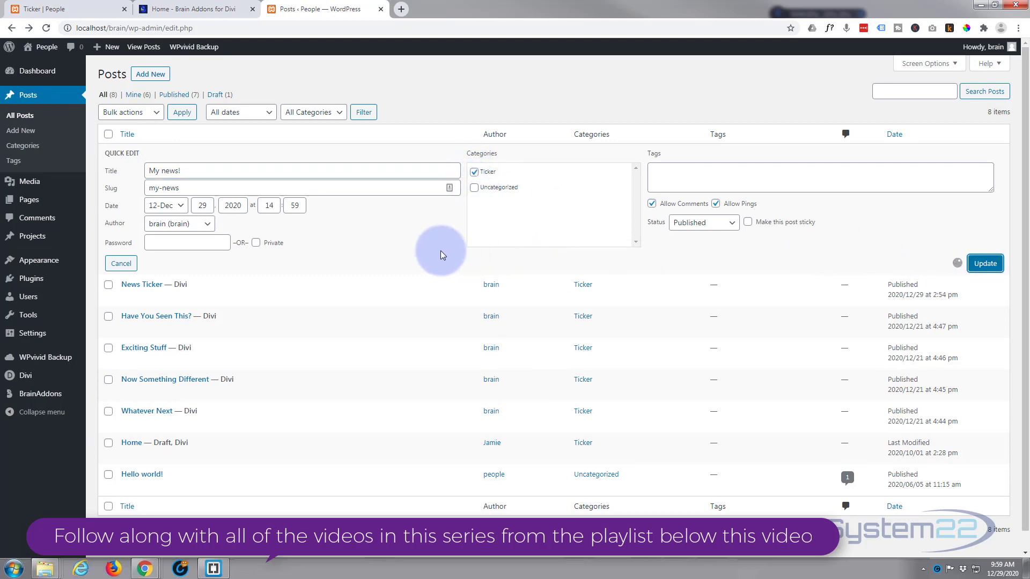
pyautogui.moveTo(241, 347)
pyautogui.click(43, 9)
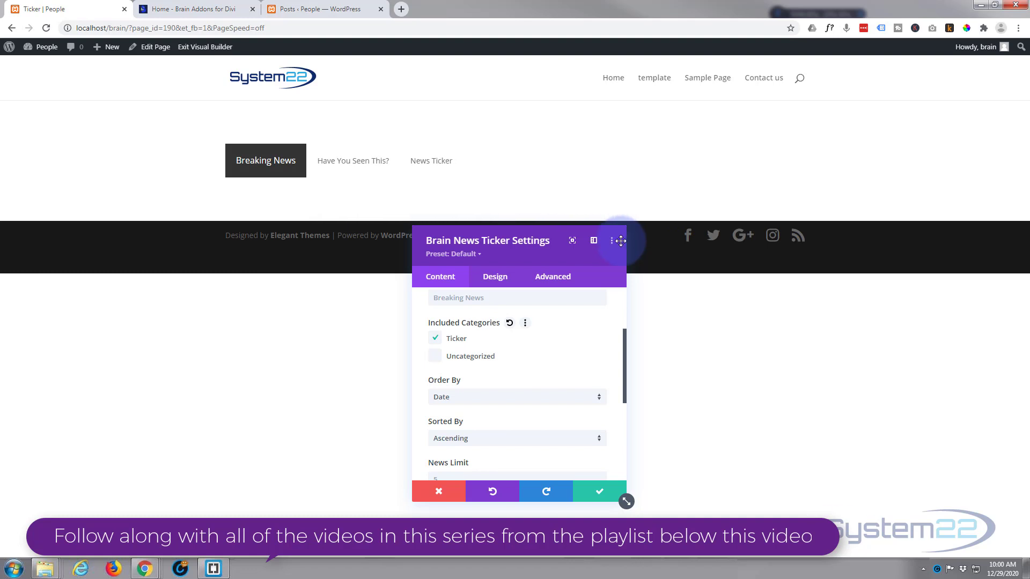
# Save the ticker module and set its row's Width and Max Width to 100%
pyautogui.click(601, 492)
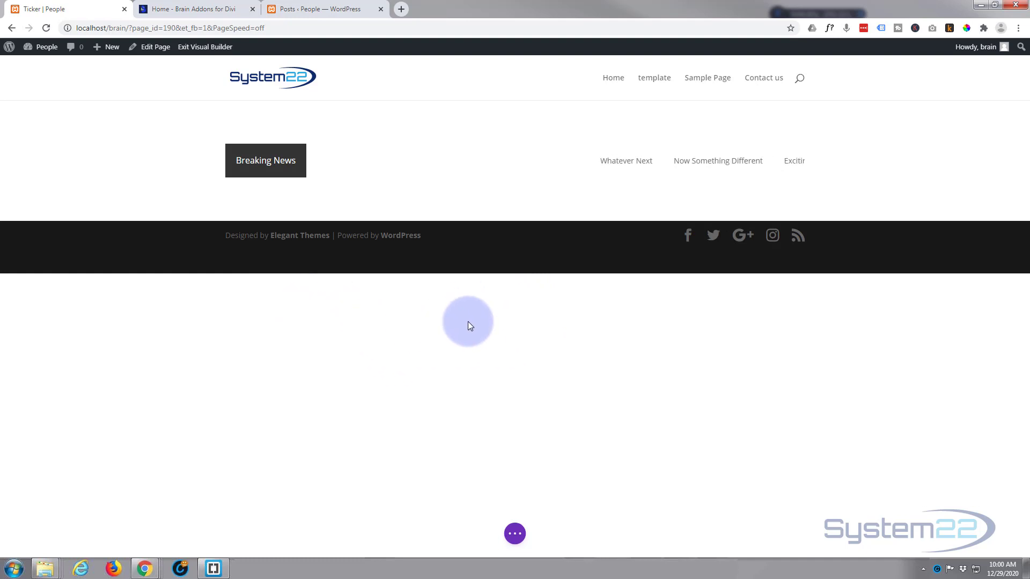
pyautogui.moveTo(269, 161)
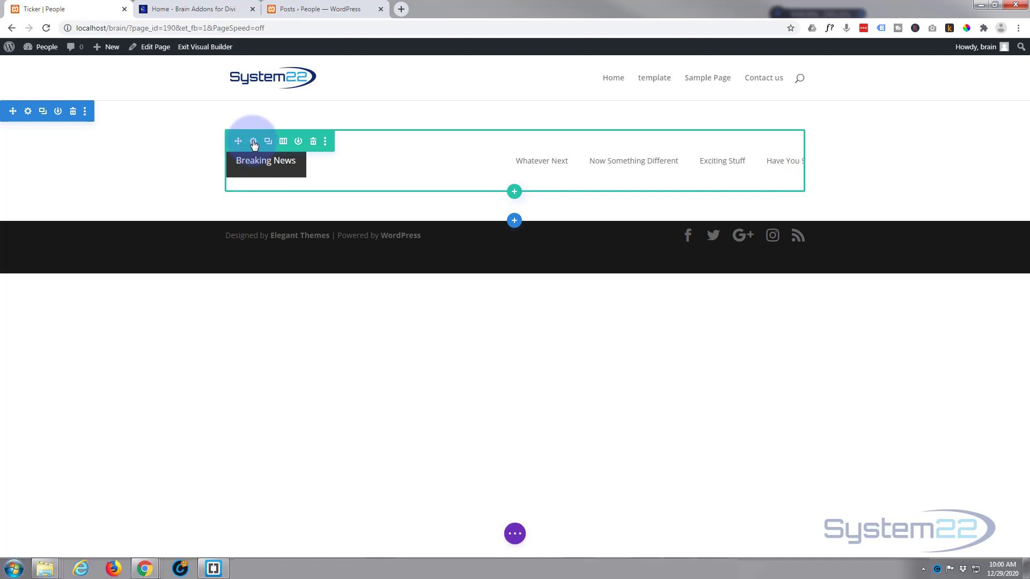
pyautogui.click(253, 142)
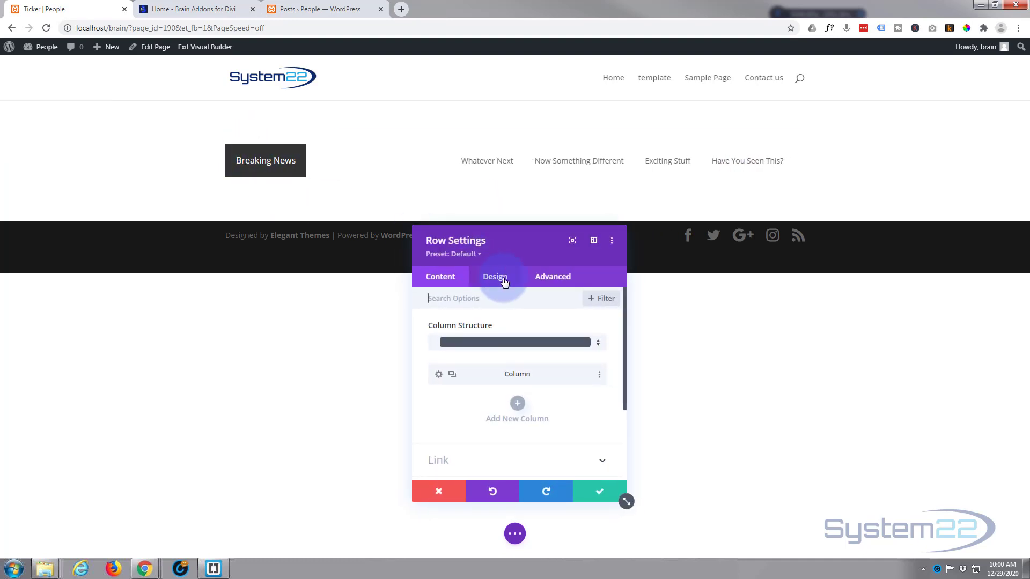
pyautogui.click(503, 278)
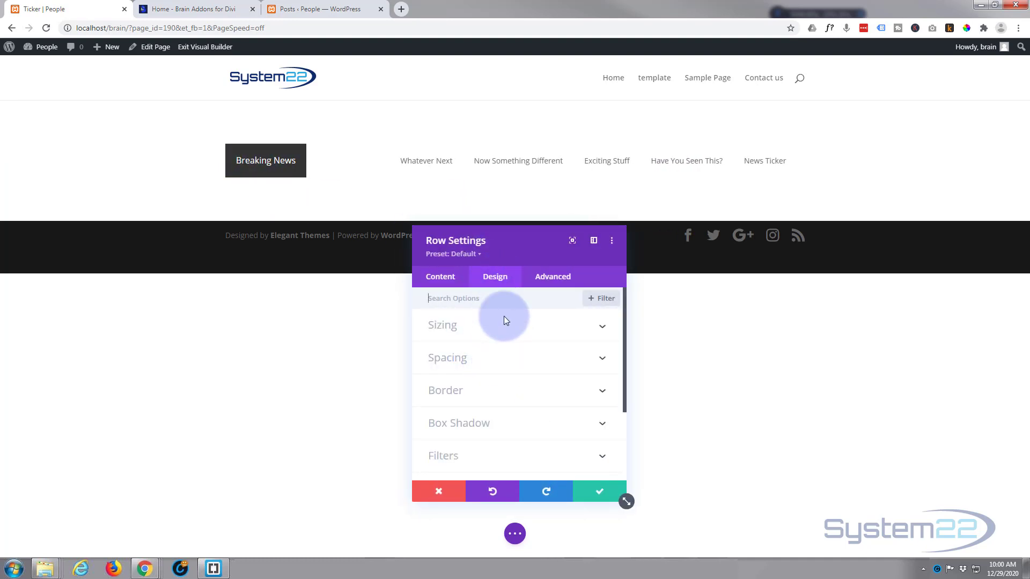
pyautogui.click(505, 324)
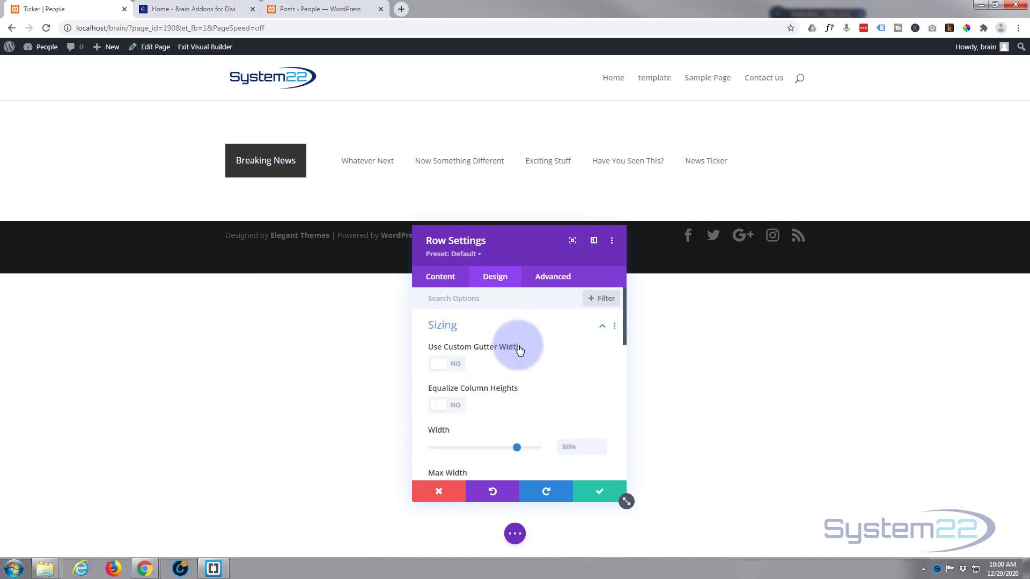
pyautogui.scroll(-2, 522, 393)
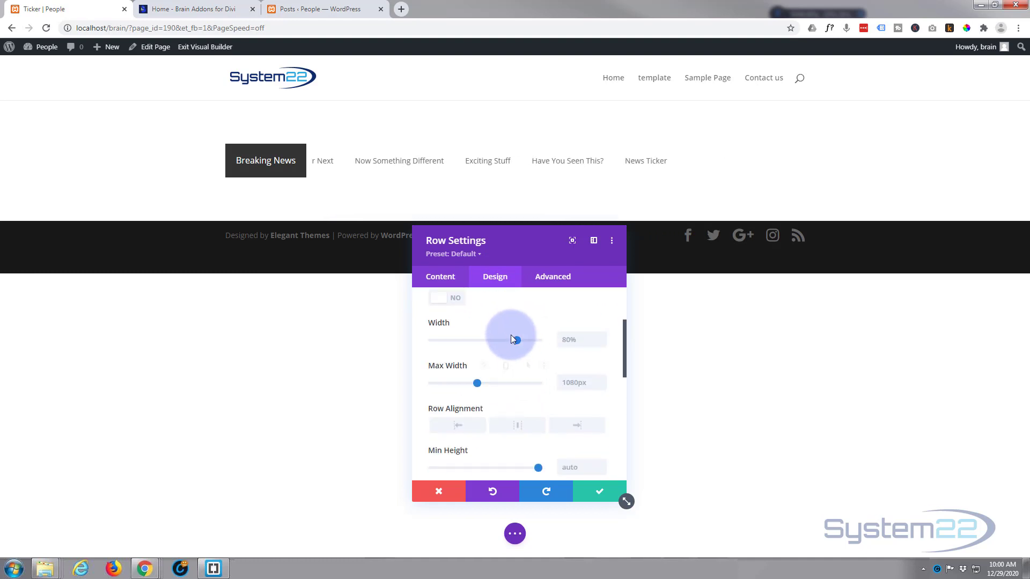
pyautogui.moveTo(514, 339)
pyautogui.mouseDown()
pyautogui.moveTo(588, 337)
pyautogui.moveTo(555, 342)
pyautogui.mouseUp()
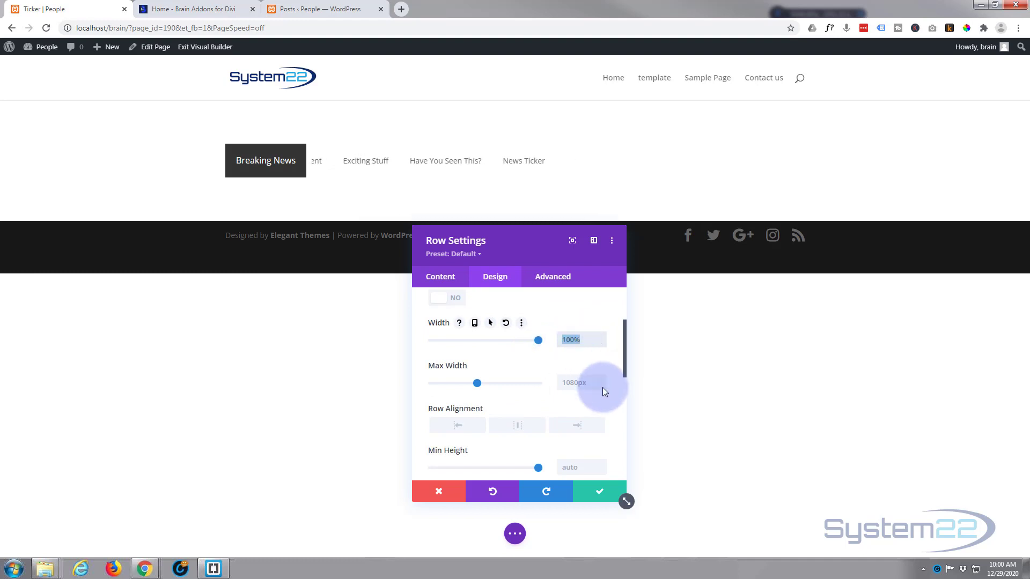
pyautogui.click(554, 381)
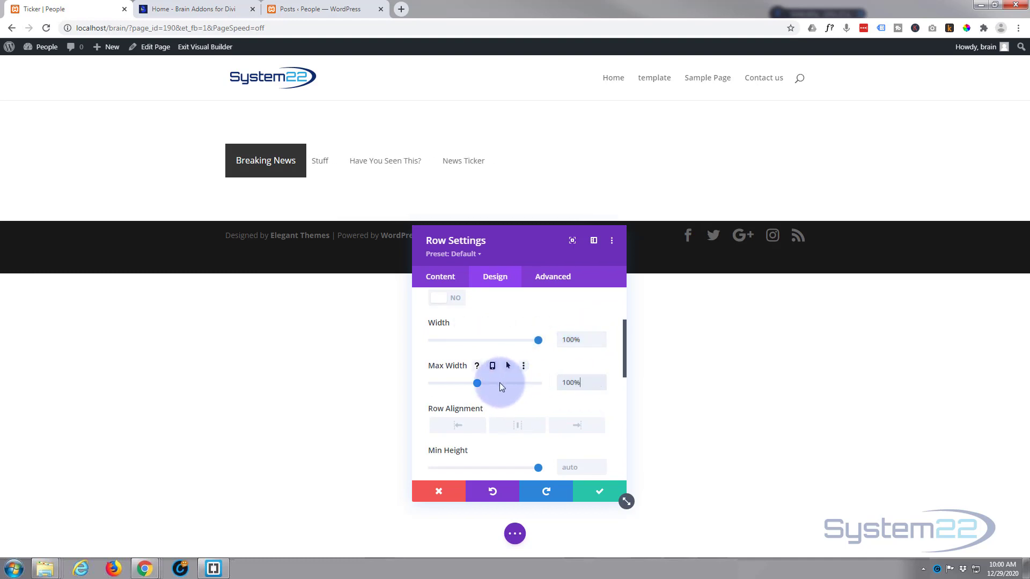
pyautogui.write('100%')
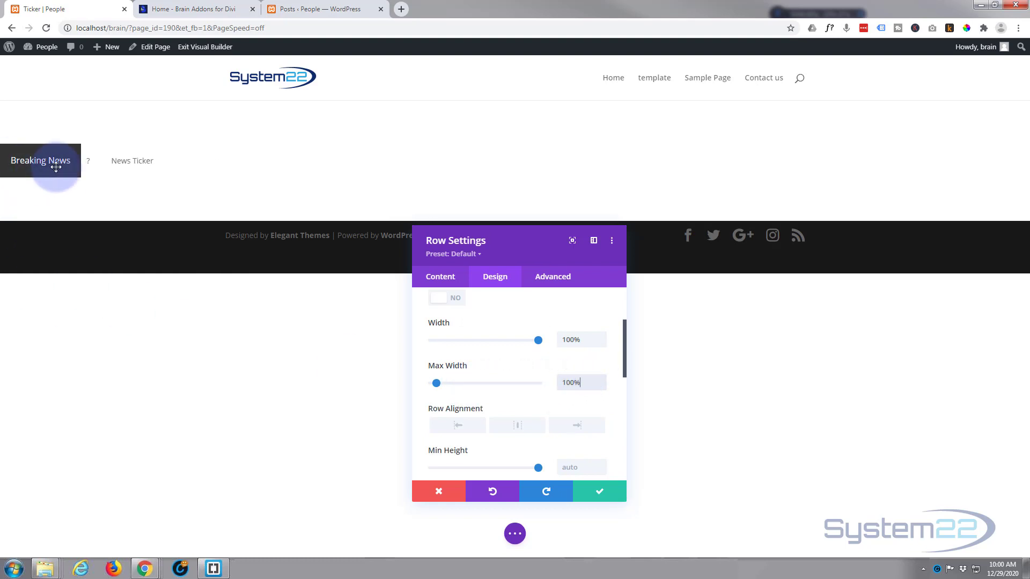
pyautogui.click(603, 492)
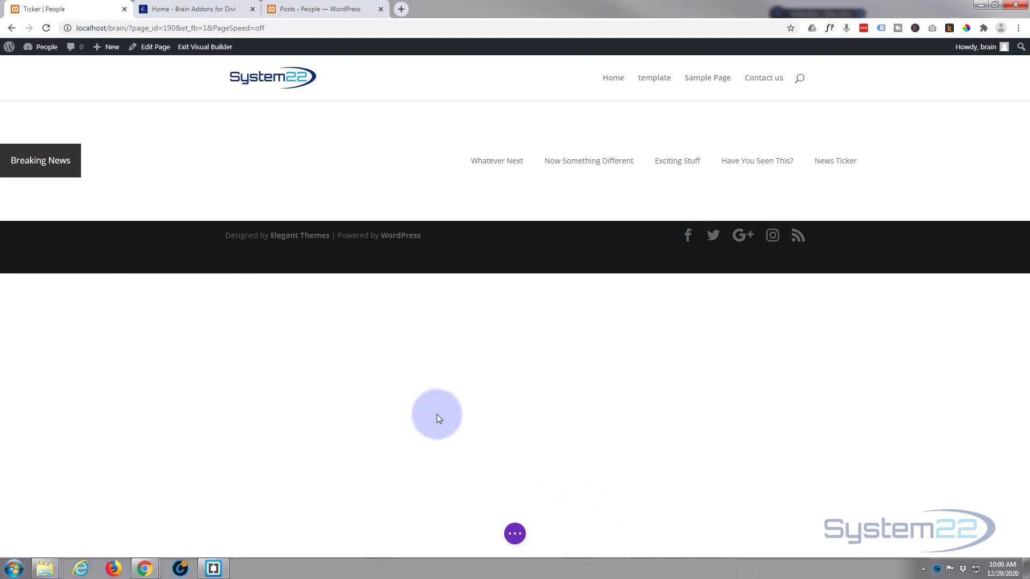
pyautogui.moveTo(448, 165)
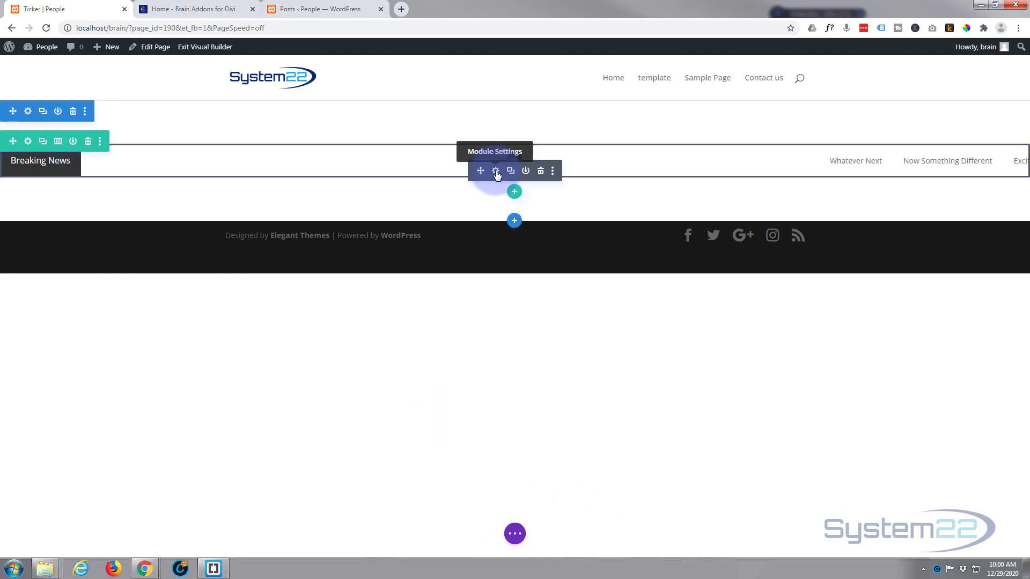
# Turn off the ticker's Breaking News title label and check the WordPress posts list
pyautogui.click(495, 172)
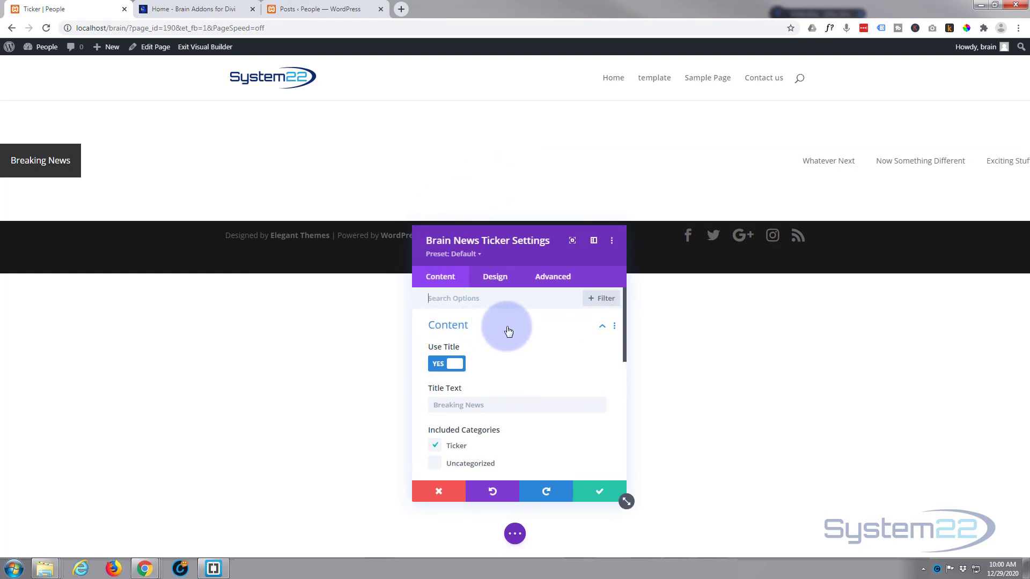
pyautogui.scroll(-1, 509, 332)
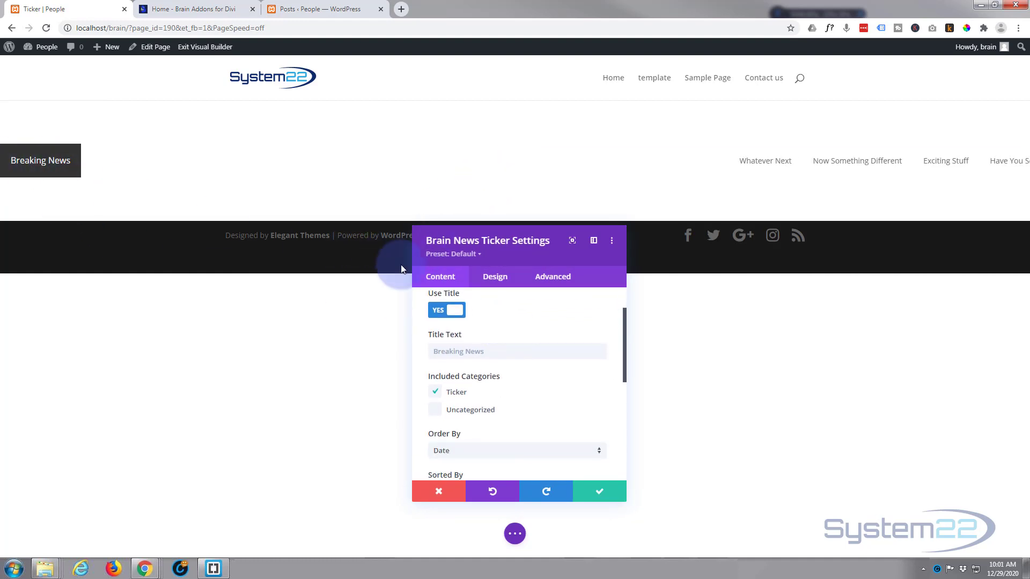
pyautogui.click(449, 314)
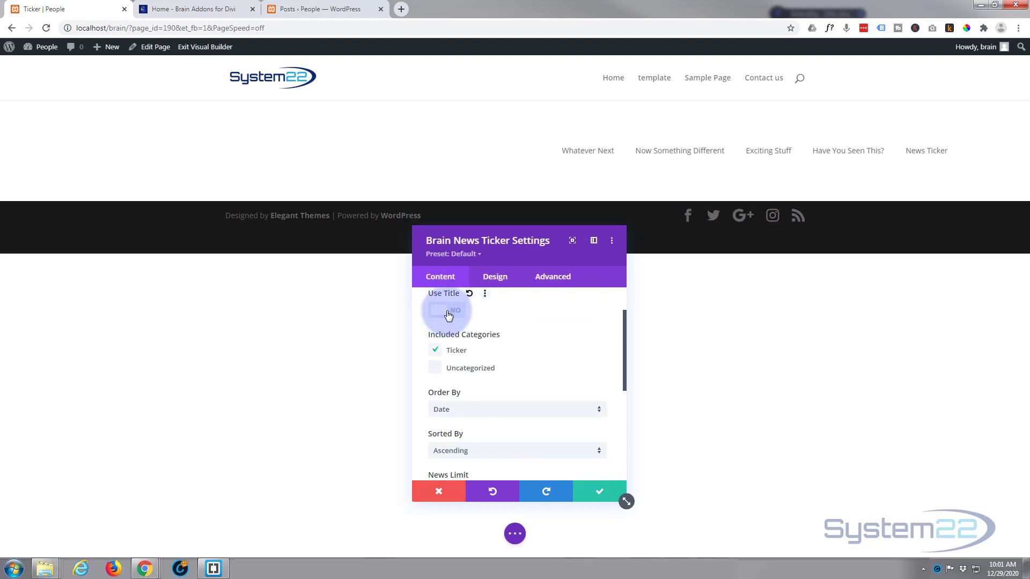
pyautogui.scroll(-1, 517, 311)
pyautogui.scroll(1, 514, 310)
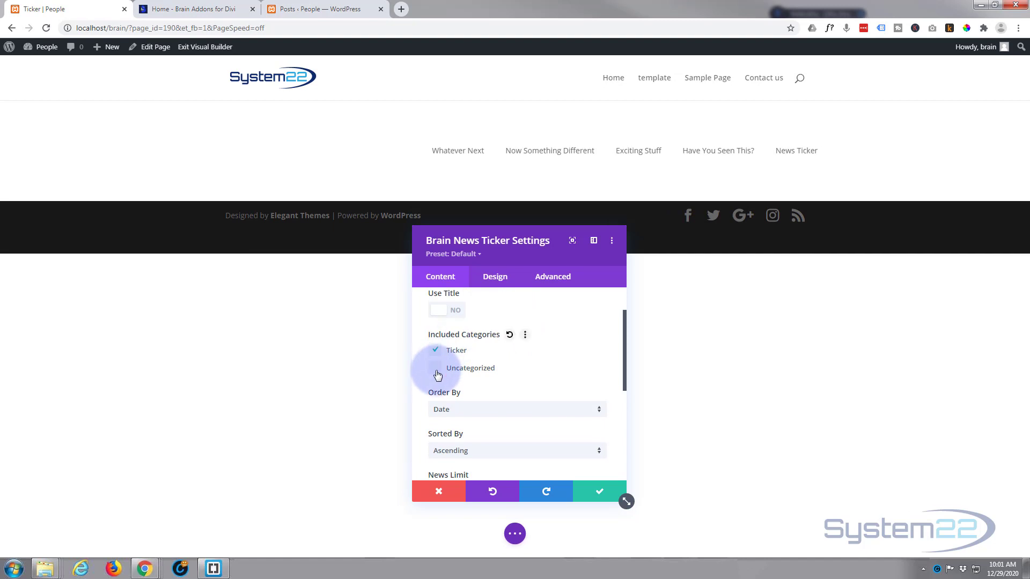
pyautogui.moveTo(482, 351)
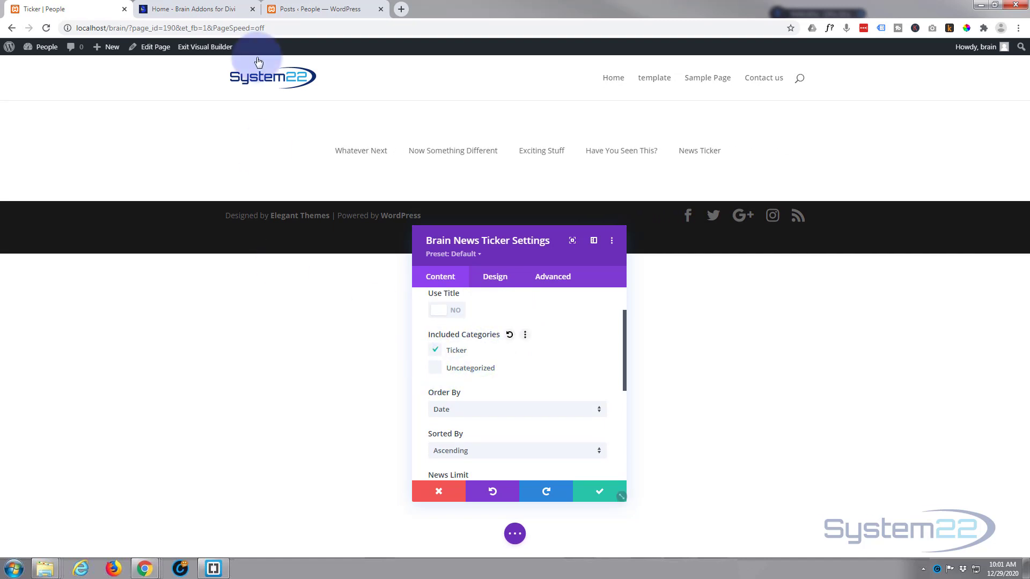
pyautogui.click(300, 9)
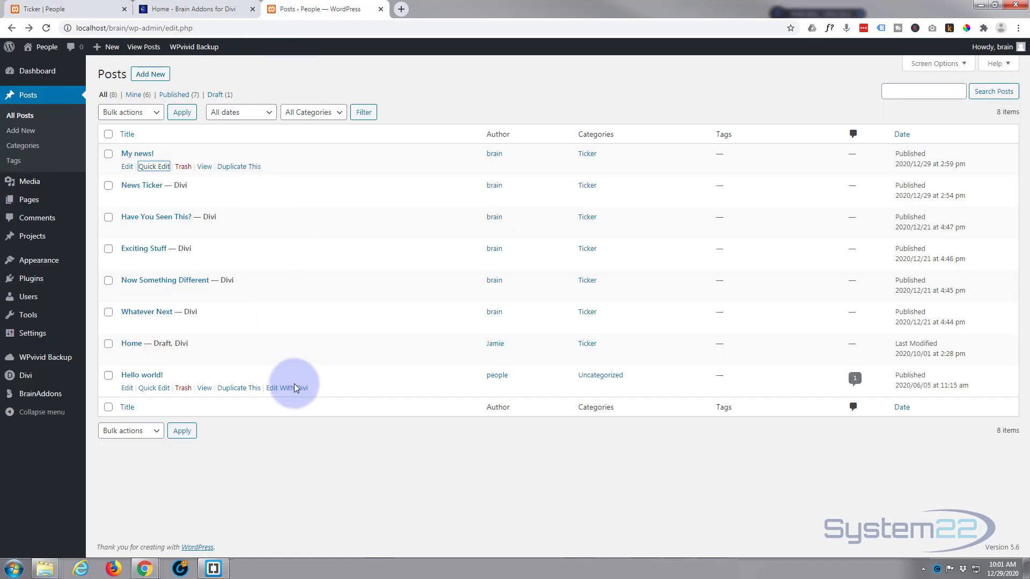
pyautogui.moveTo(290, 159)
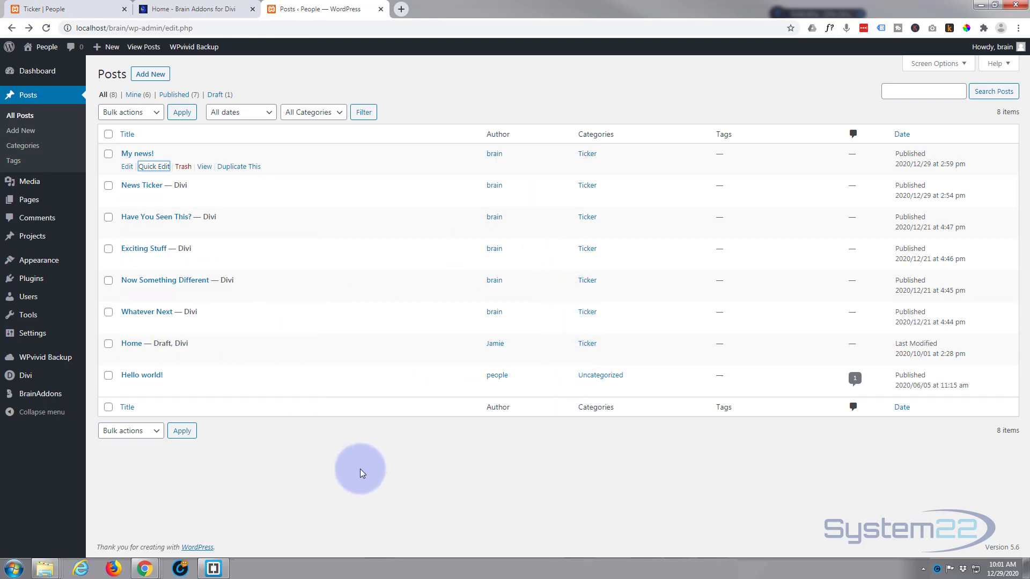
pyautogui.click(73, 8)
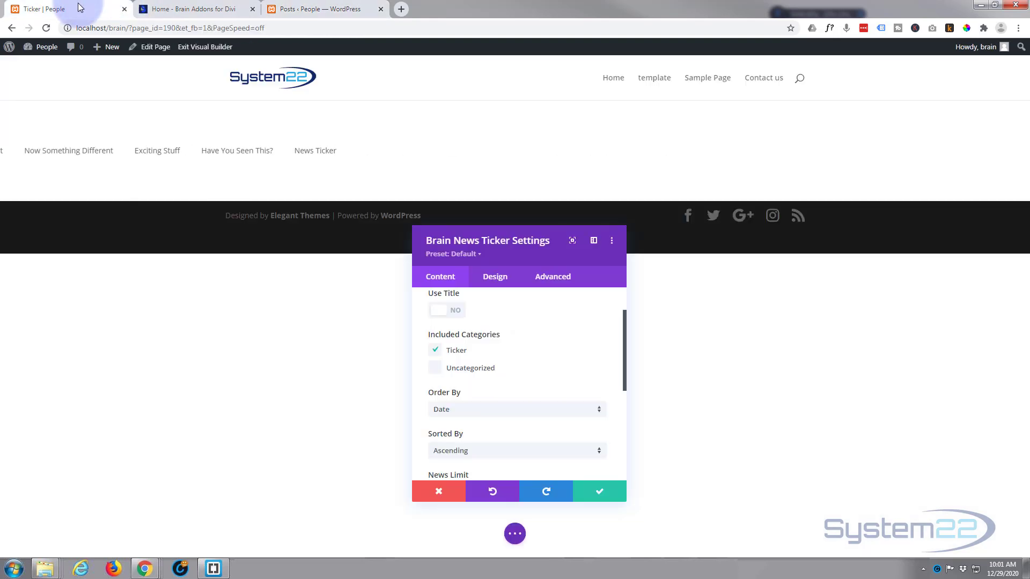
# Keep posts ordered by date and set the News Limit to 8
pyautogui.scroll(-2, 531, 351)
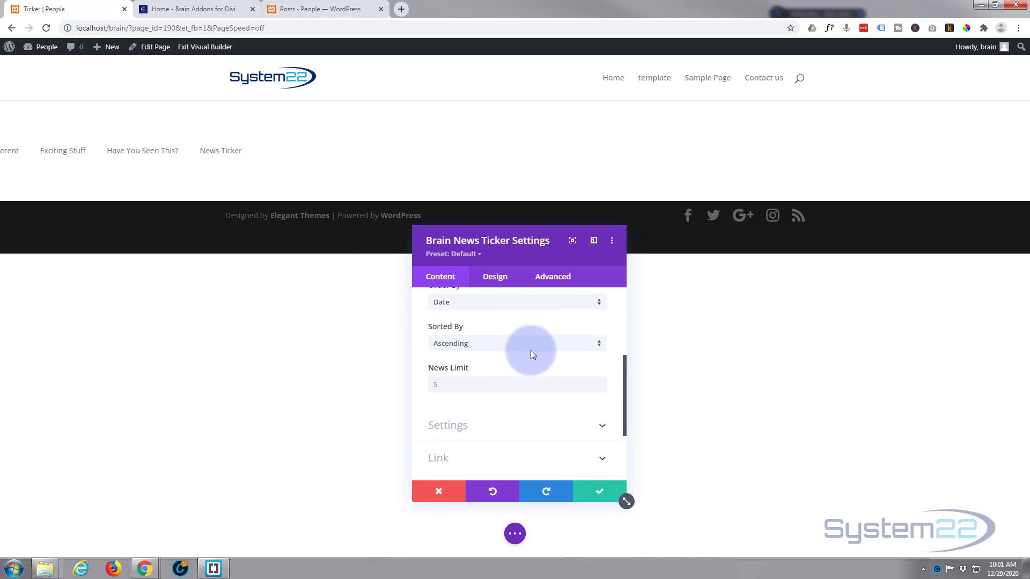
pyautogui.click(479, 303)
pyautogui.click(479, 309)
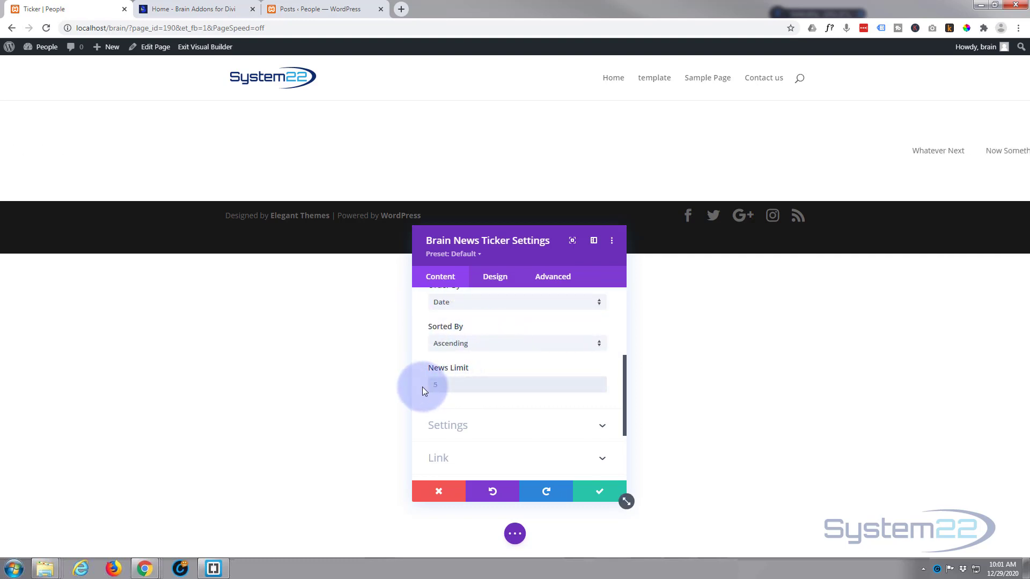
pyautogui.write('8')
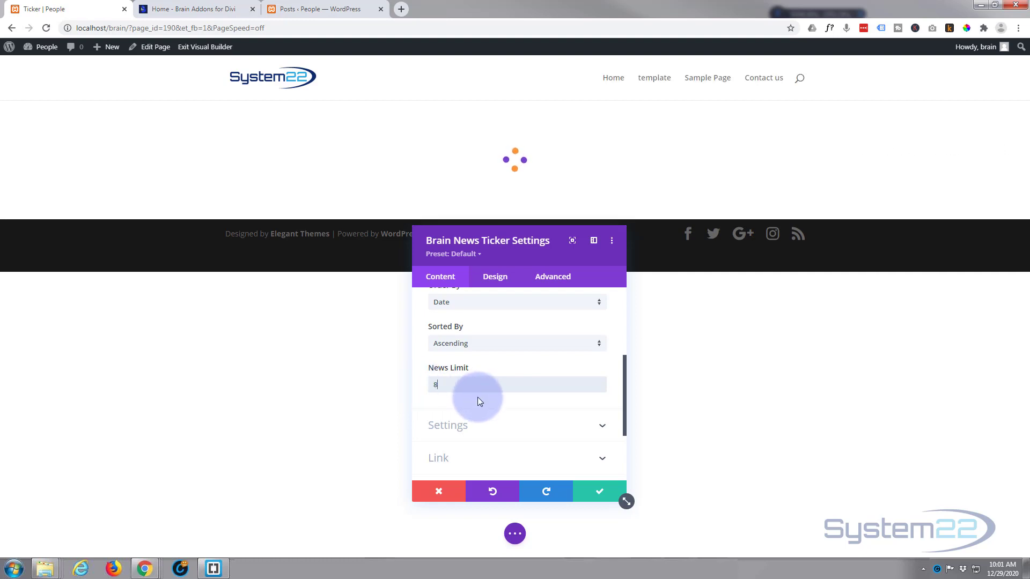
pyautogui.scroll(-1, 478, 396)
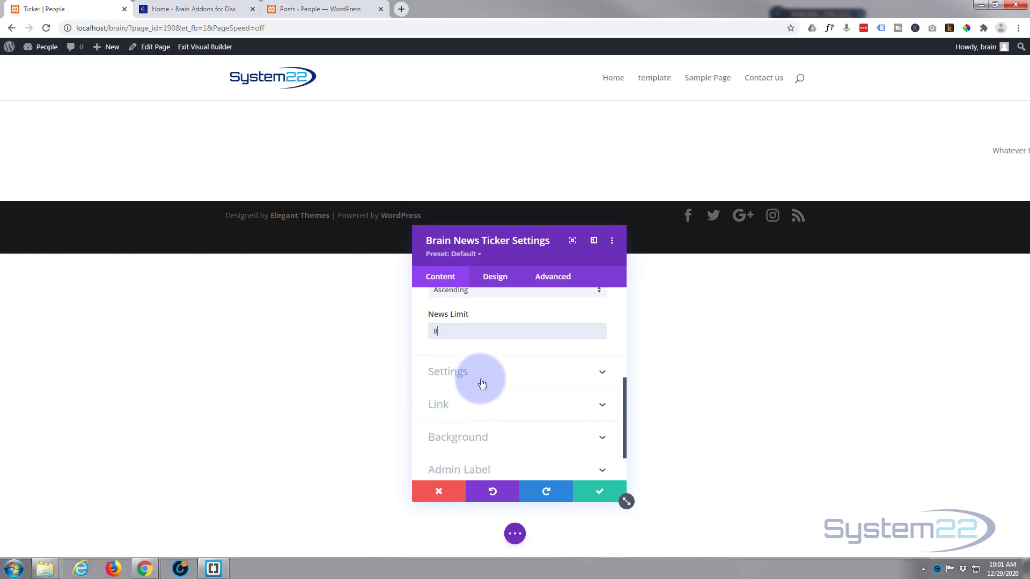
pyautogui.click(488, 375)
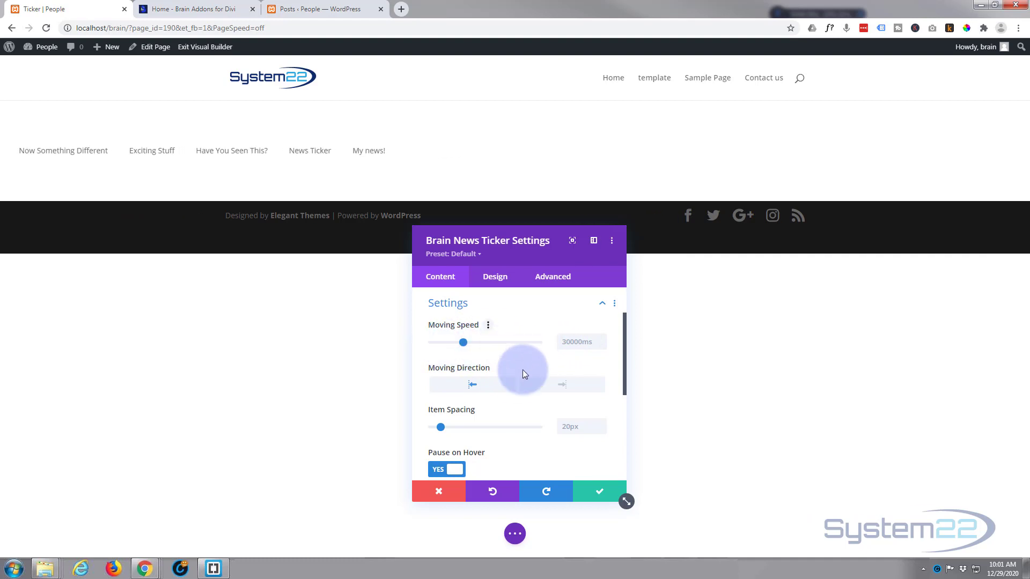
pyautogui.scroll(-1, 503, 369)
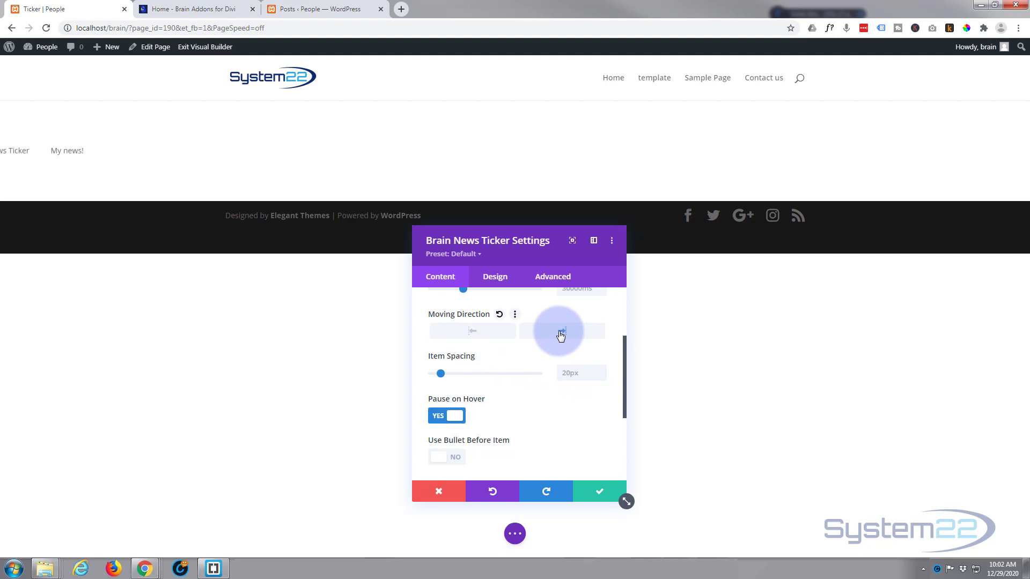
pyautogui.click(479, 334)
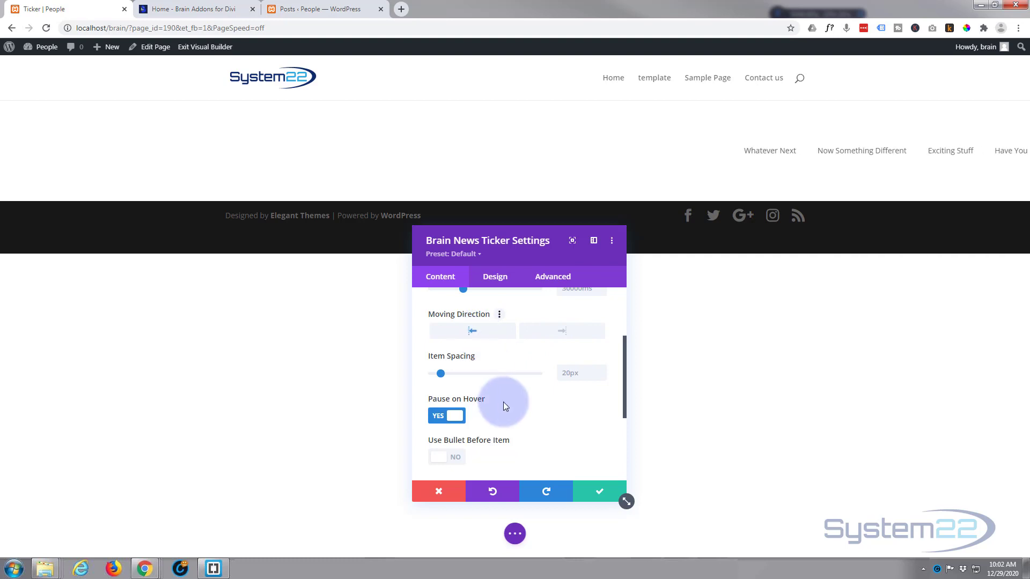
pyautogui.scroll(-2, 513, 362)
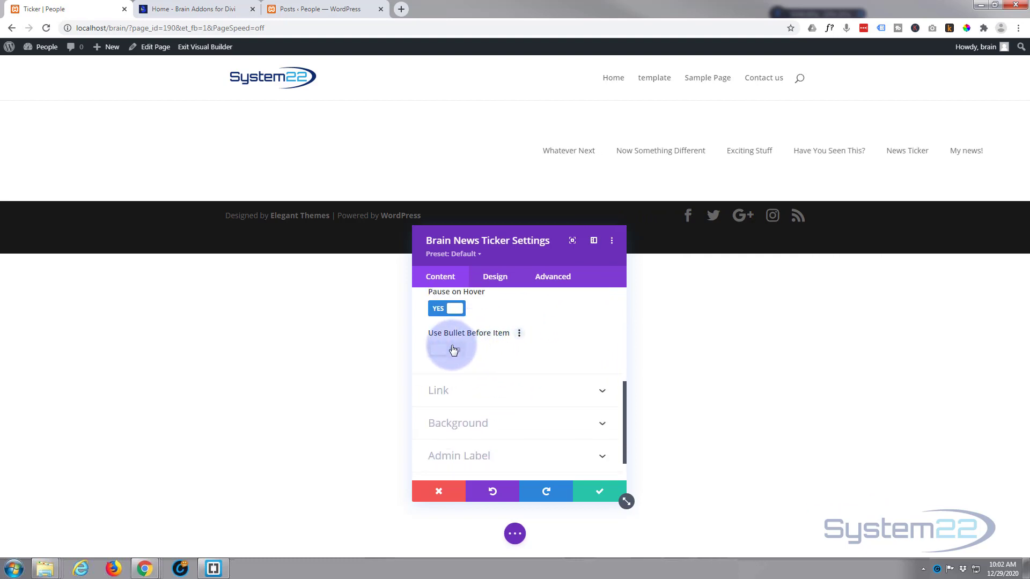
pyautogui.click(453, 350)
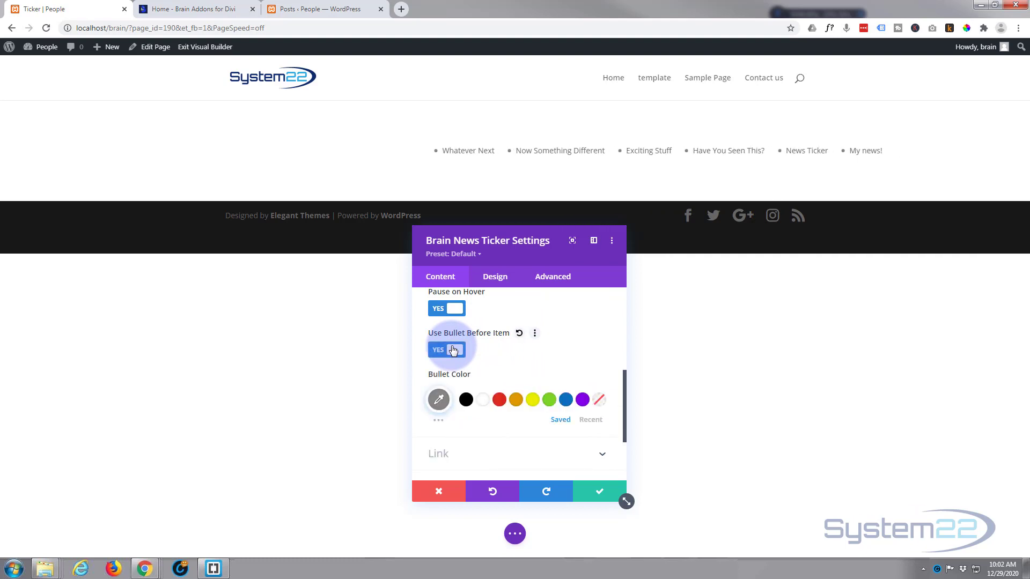
pyautogui.click(453, 351)
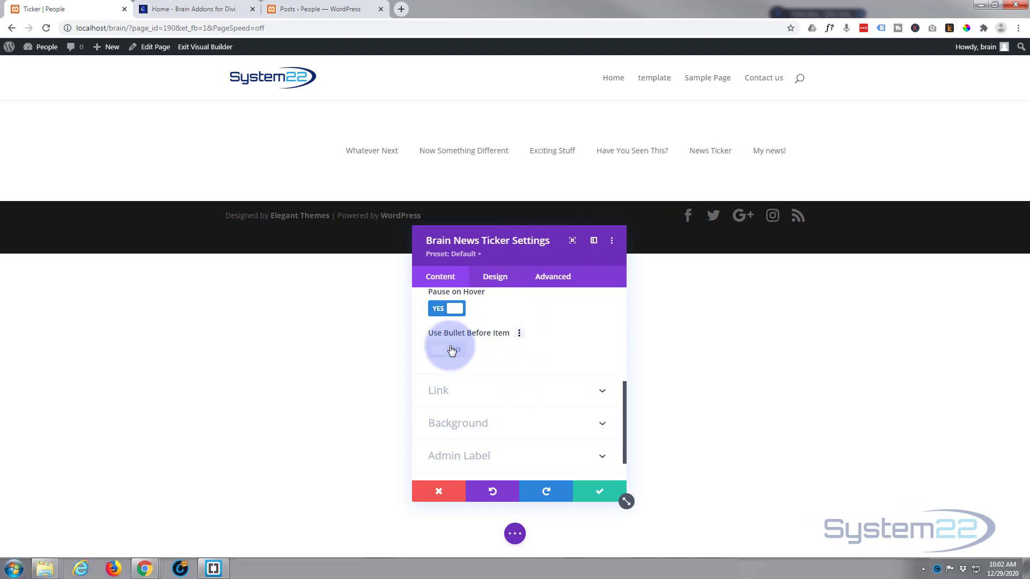
pyautogui.click(437, 309)
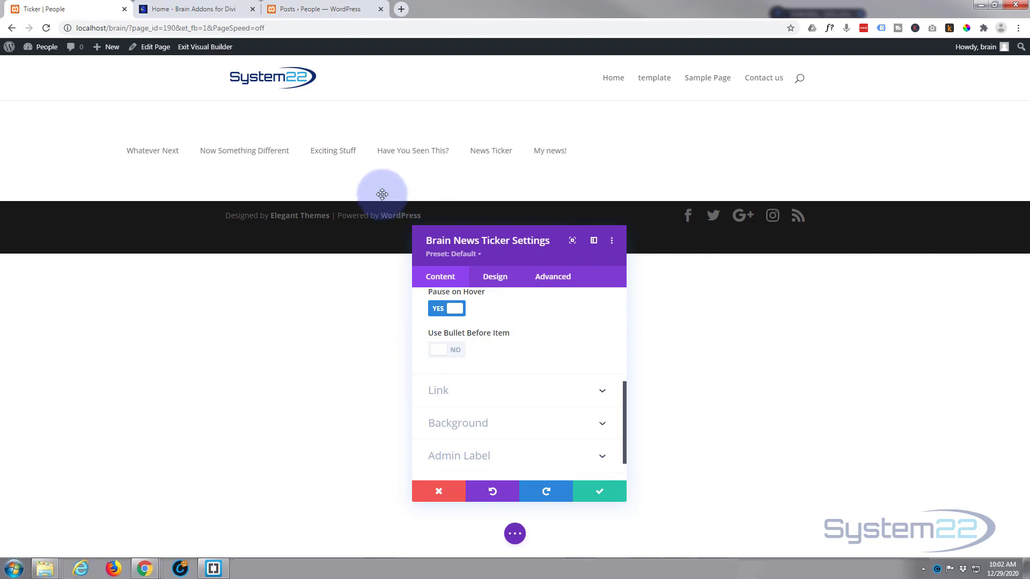
pyautogui.click(437, 311)
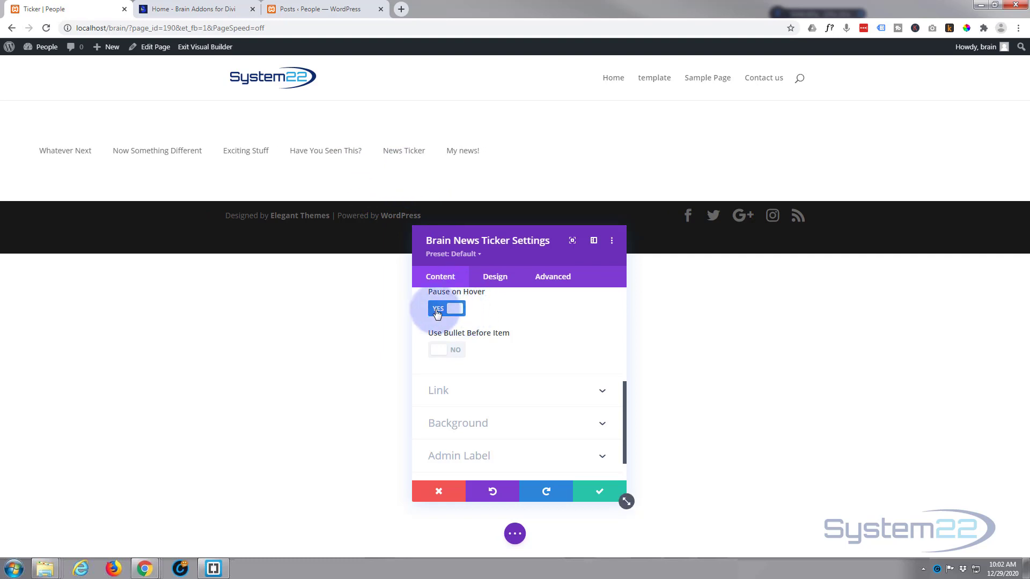
pyautogui.click(437, 311)
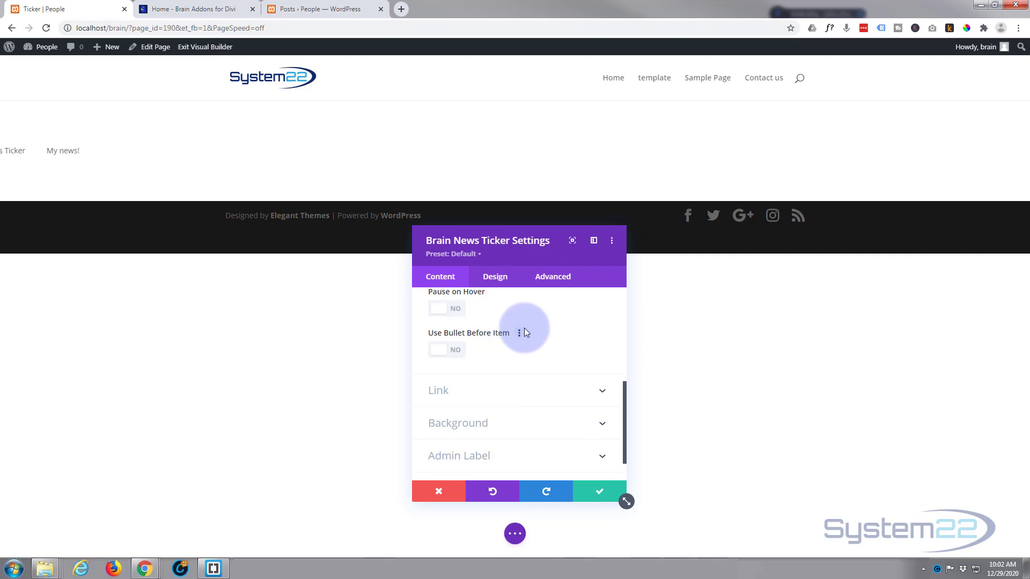
pyautogui.click(450, 310)
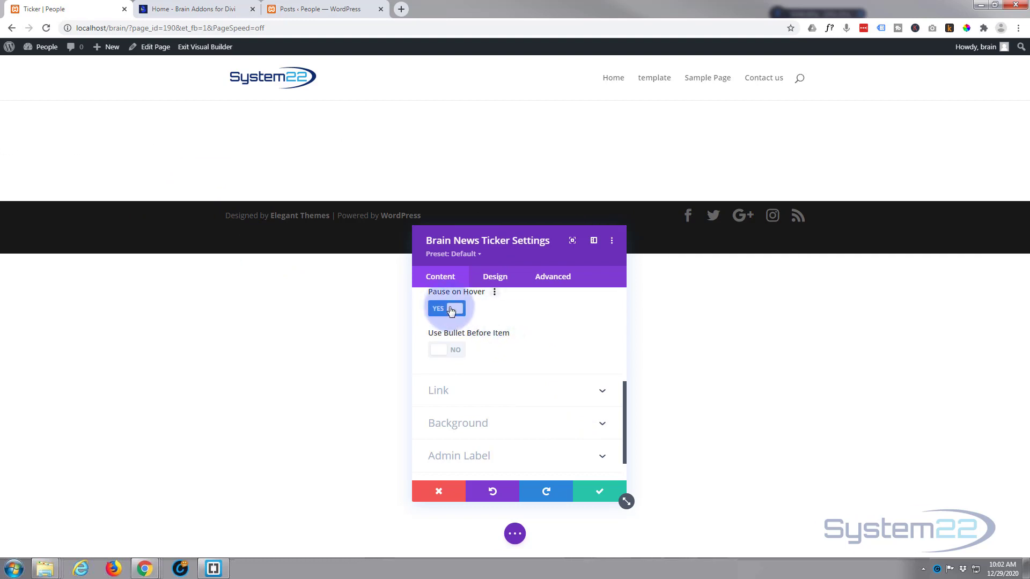
pyautogui.scroll(-2, 506, 316)
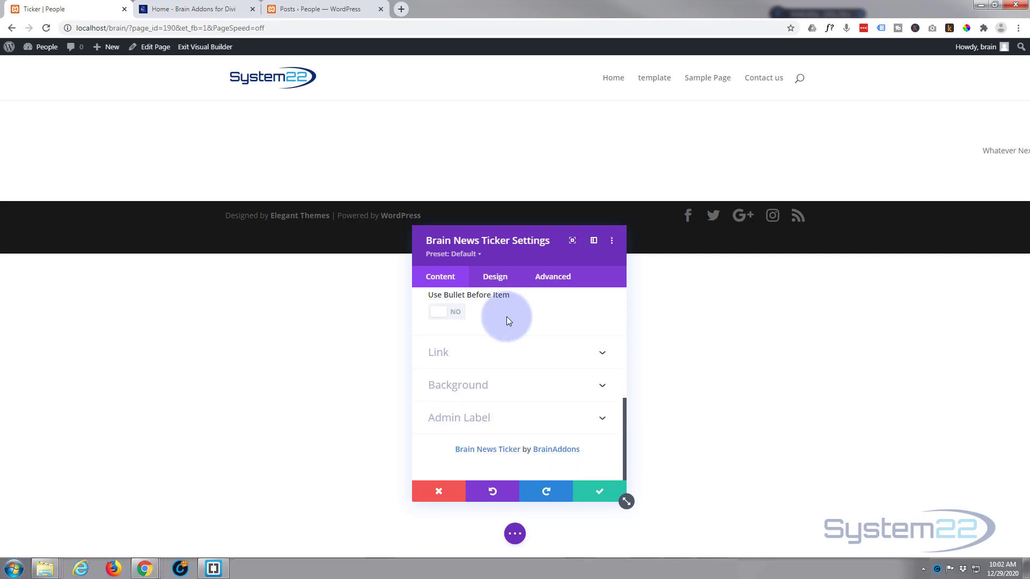
# Keep the ticker's links opening in the same window
pyautogui.click(509, 351)
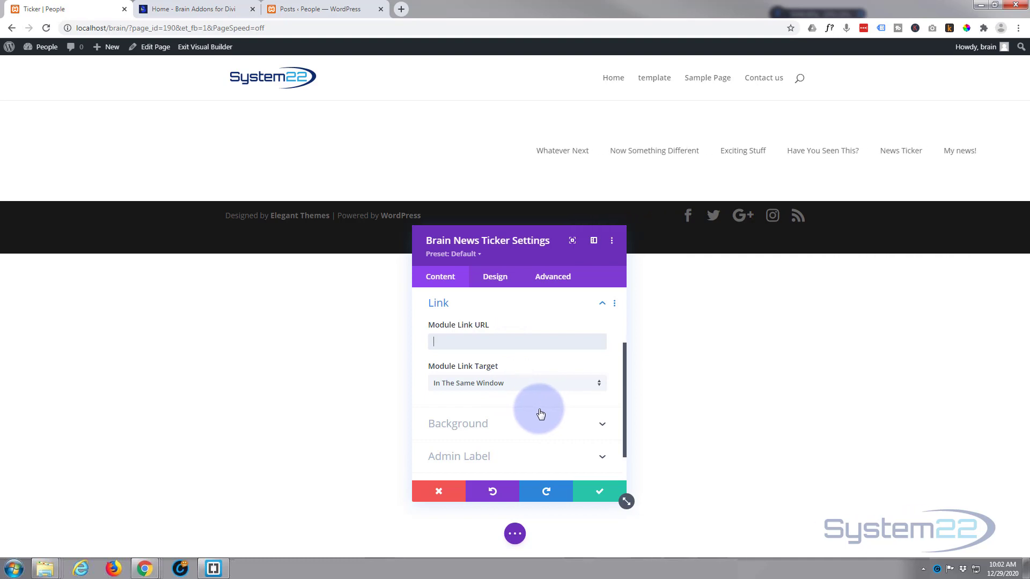
pyautogui.click(528, 384)
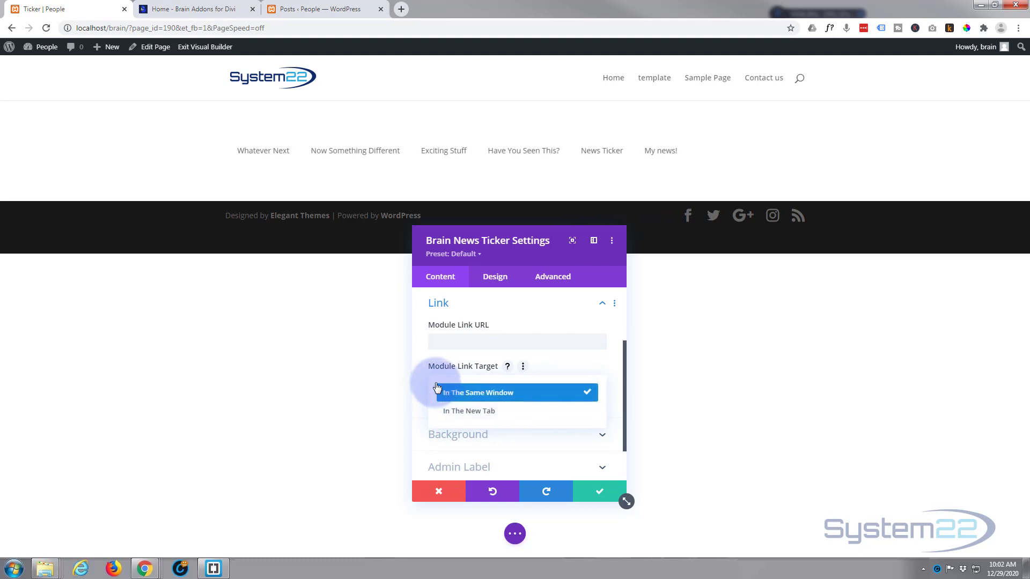
pyautogui.click(419, 382)
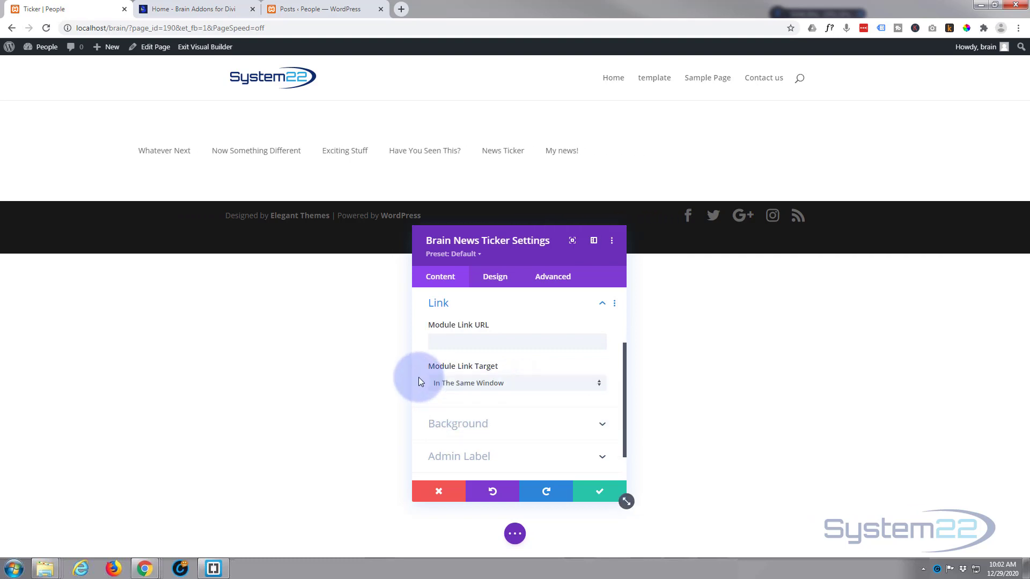
pyautogui.scroll(-1, 419, 374)
# Give the ticker a gradient background with a red first stop
pyautogui.click(498, 392)
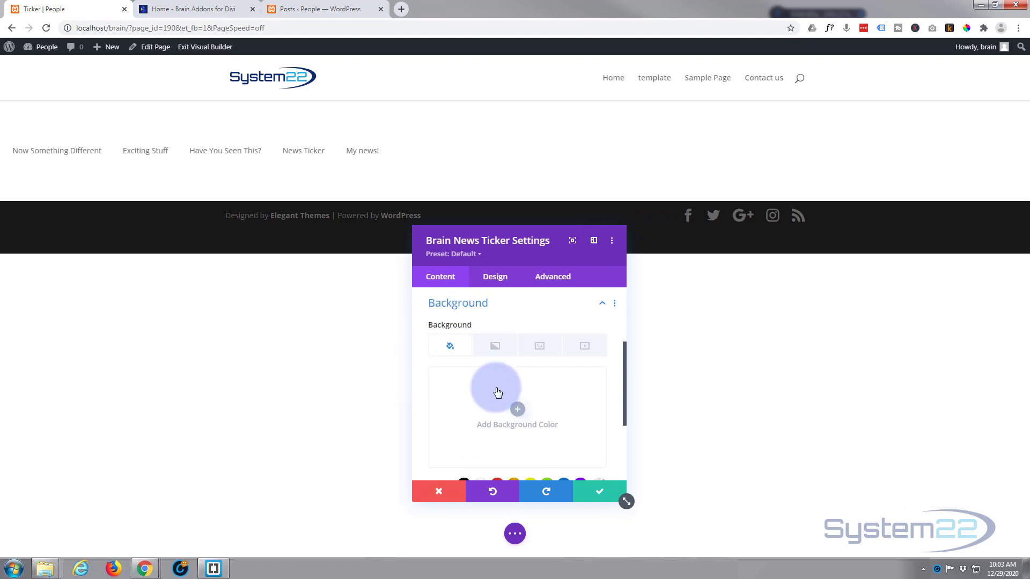
pyautogui.scroll(-1, 454, 398)
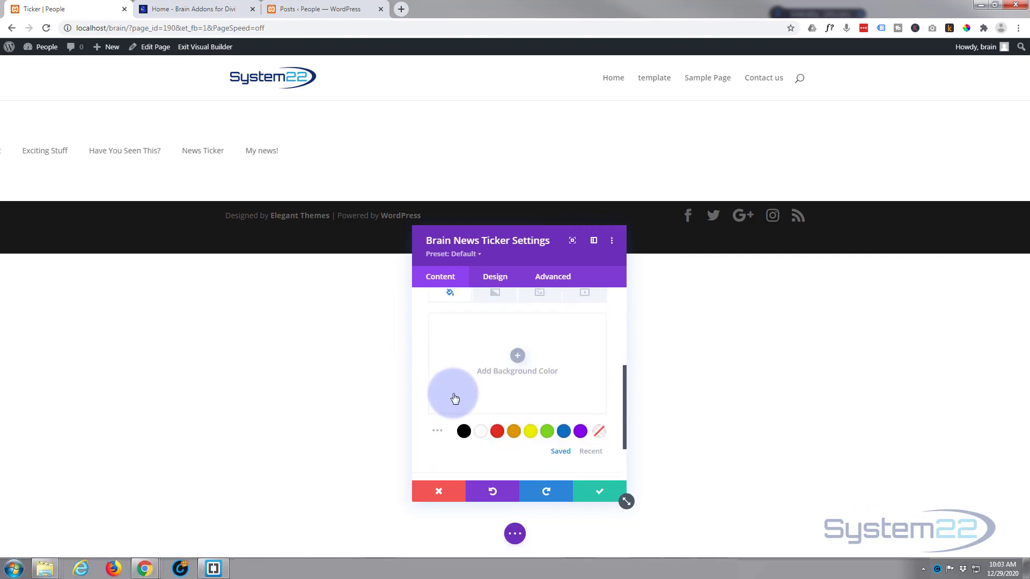
pyautogui.scroll(1, 454, 397)
pyautogui.click(496, 348)
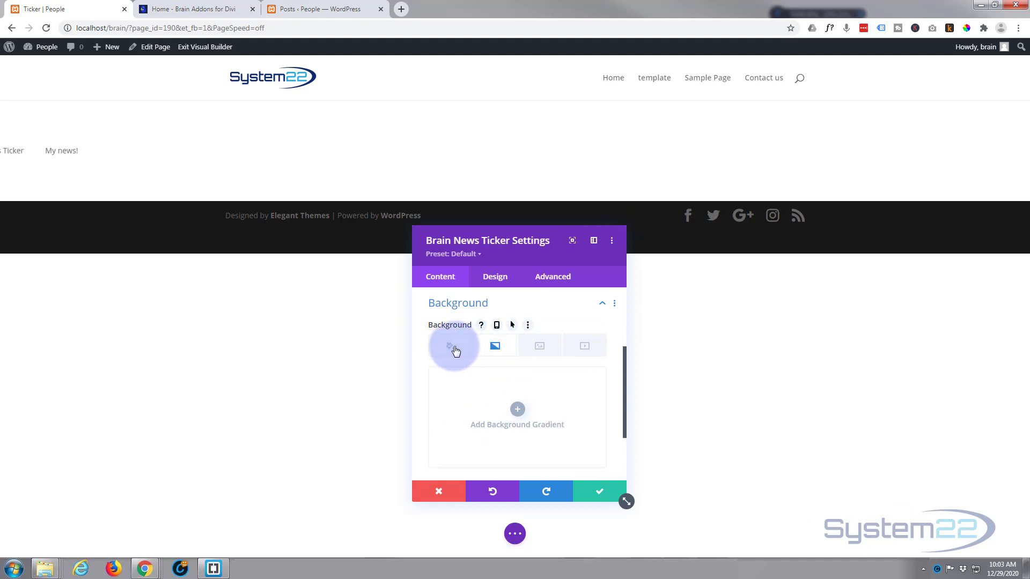
pyautogui.click(518, 408)
pyautogui.scroll(-1, 489, 394)
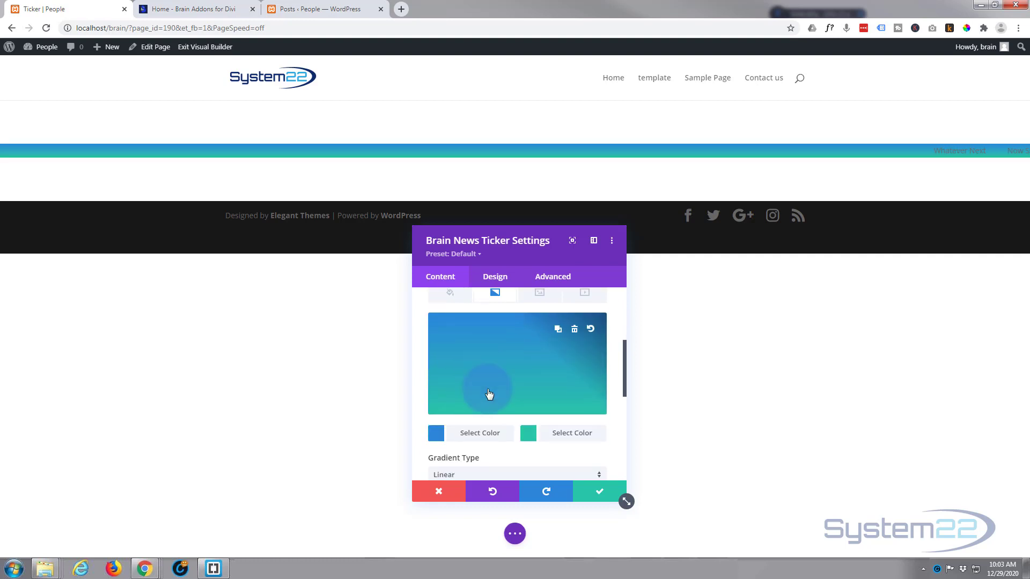
pyautogui.scroll(-1, 489, 394)
pyautogui.click(470, 383)
pyautogui.scroll(2, 509, 384)
pyautogui.scroll(-2, 500, 392)
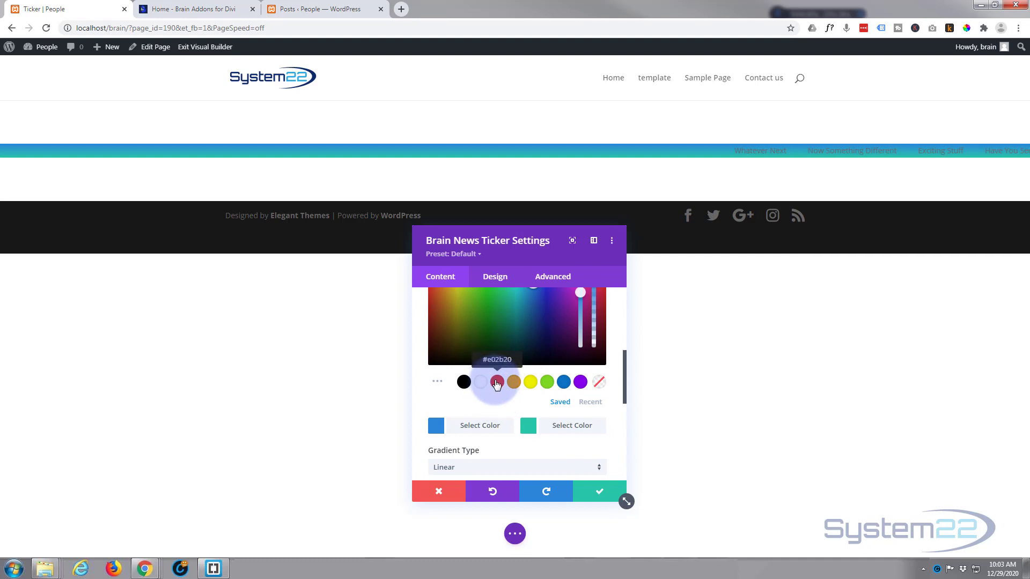
pyautogui.click(497, 382)
# Make the second gradient stop black and review the gradient settings
pyautogui.scroll(2, 515, 397)
pyautogui.scroll(-2, 543, 406)
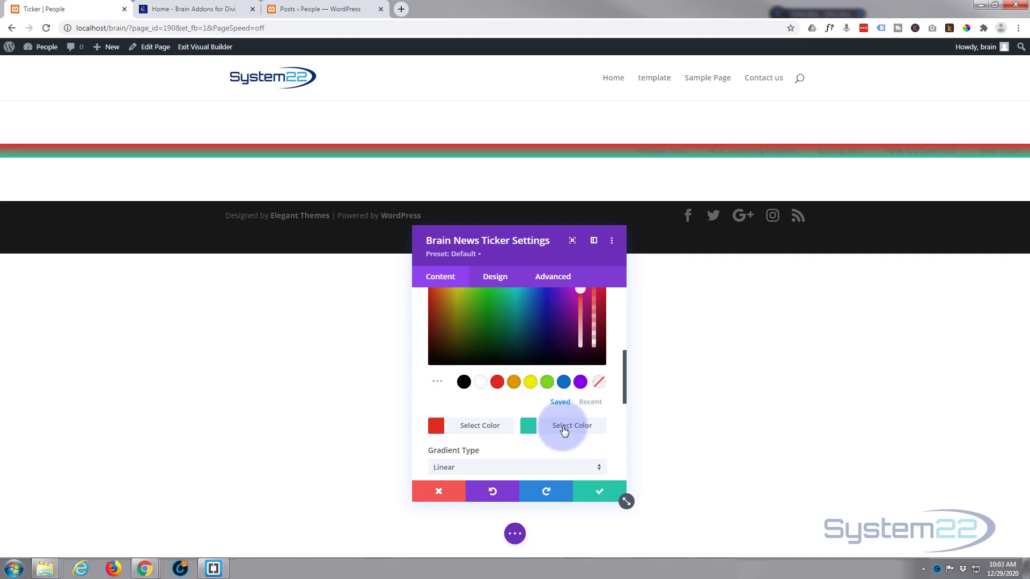
pyautogui.click(563, 426)
pyautogui.scroll(-2, 486, 422)
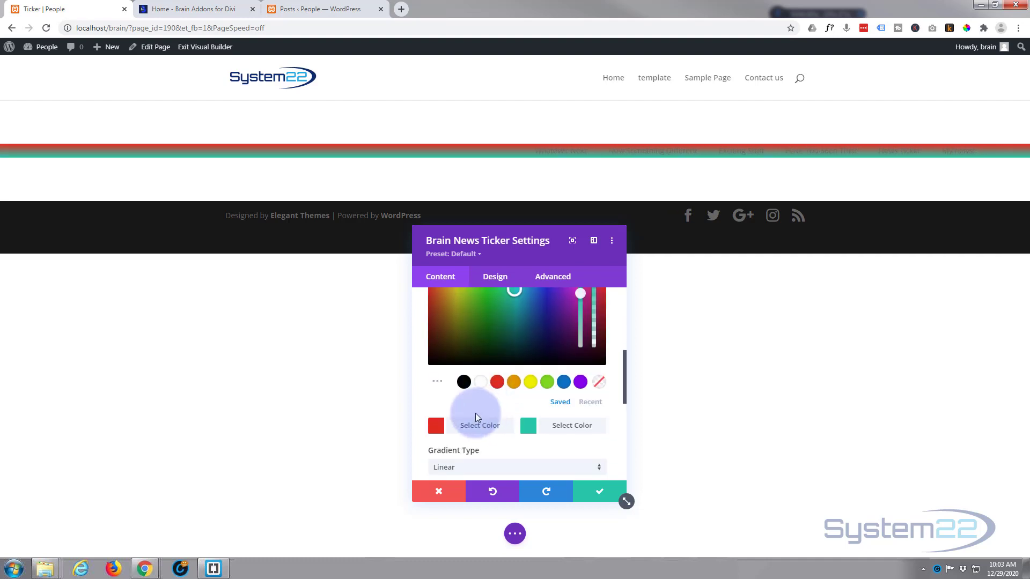
pyautogui.click(463, 381)
pyautogui.scroll(2, 464, 385)
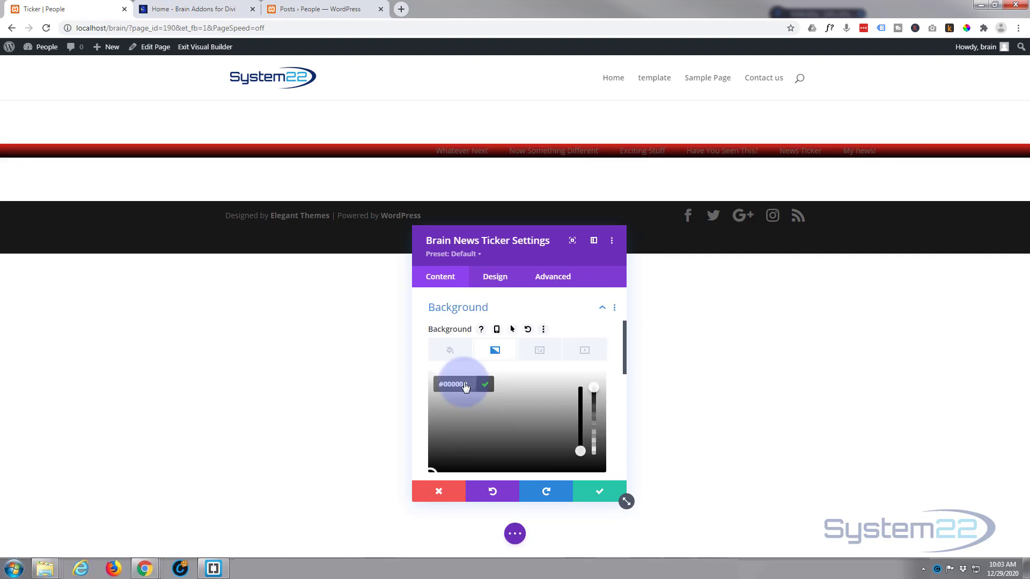
pyautogui.scroll(-3, 491, 392)
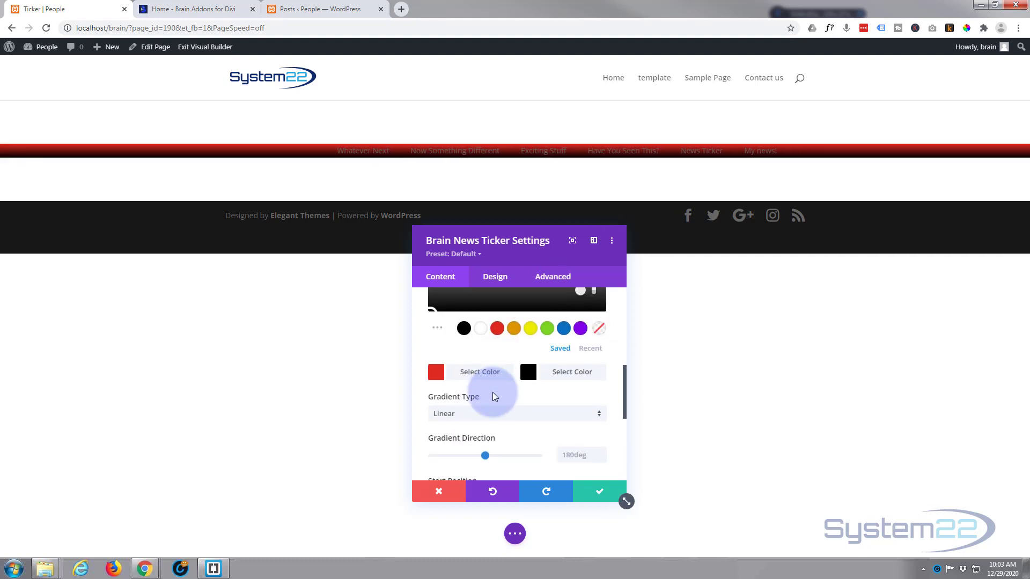
pyautogui.scroll(-2, 492, 396)
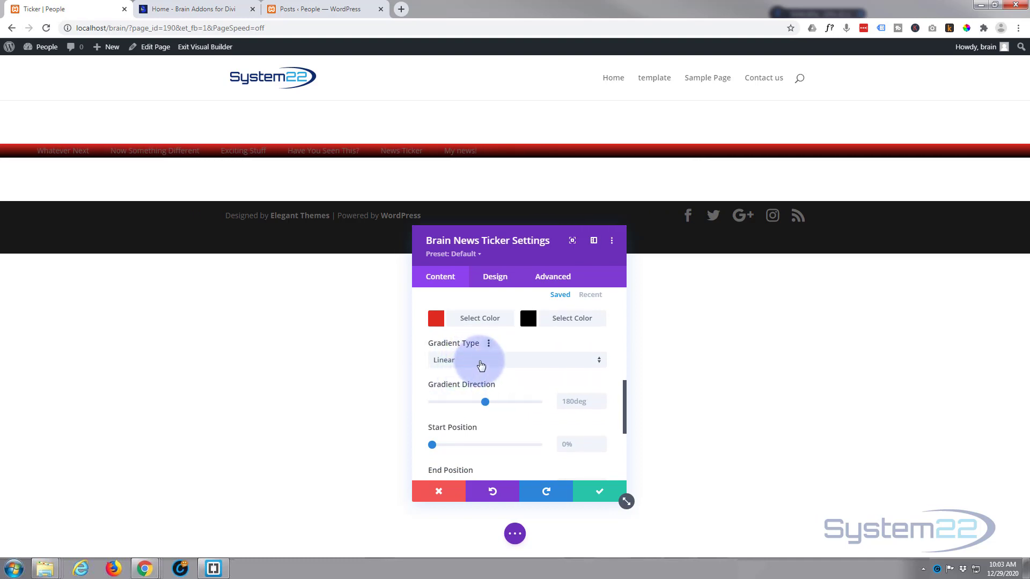
pyautogui.moveTo(483, 456)
pyautogui.scroll(-2, 500, 428)
pyautogui.scroll(-2, 499, 428)
pyautogui.scroll(-2, 500, 428)
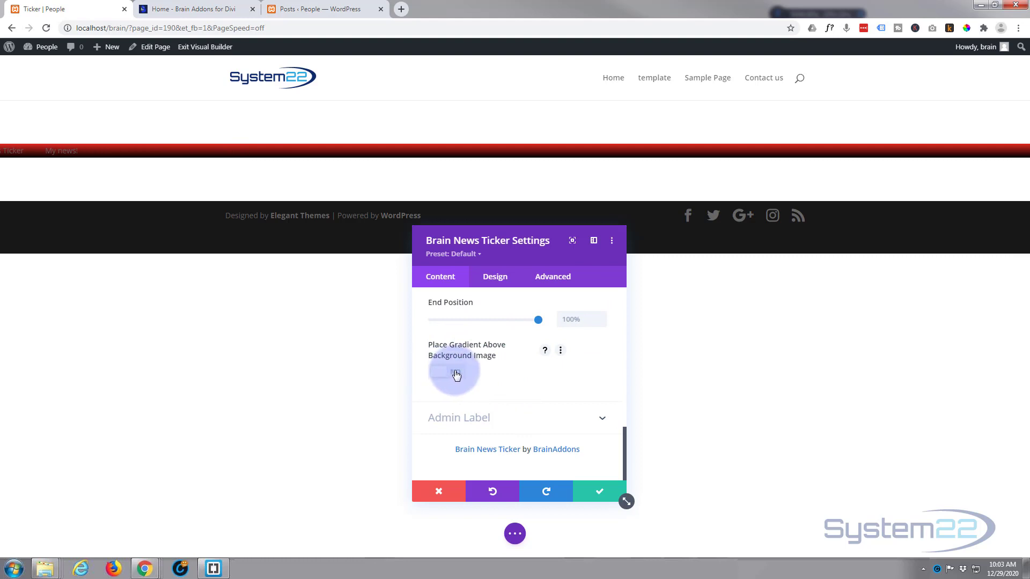
pyautogui.scroll(1, 504, 362)
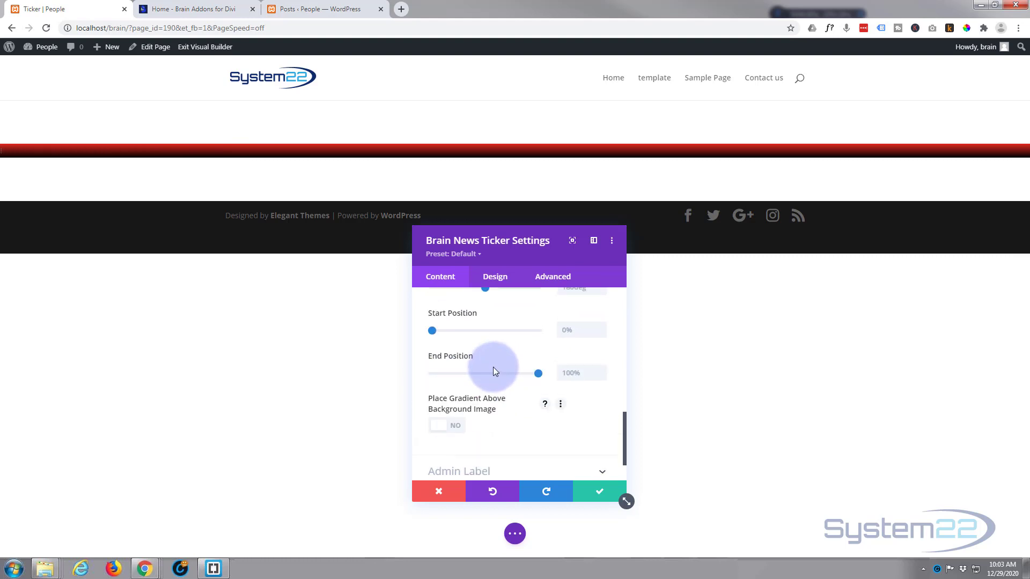
# In the Design tab's News Text settings, set white text colour and Semi Bold font weight
pyautogui.click(494, 279)
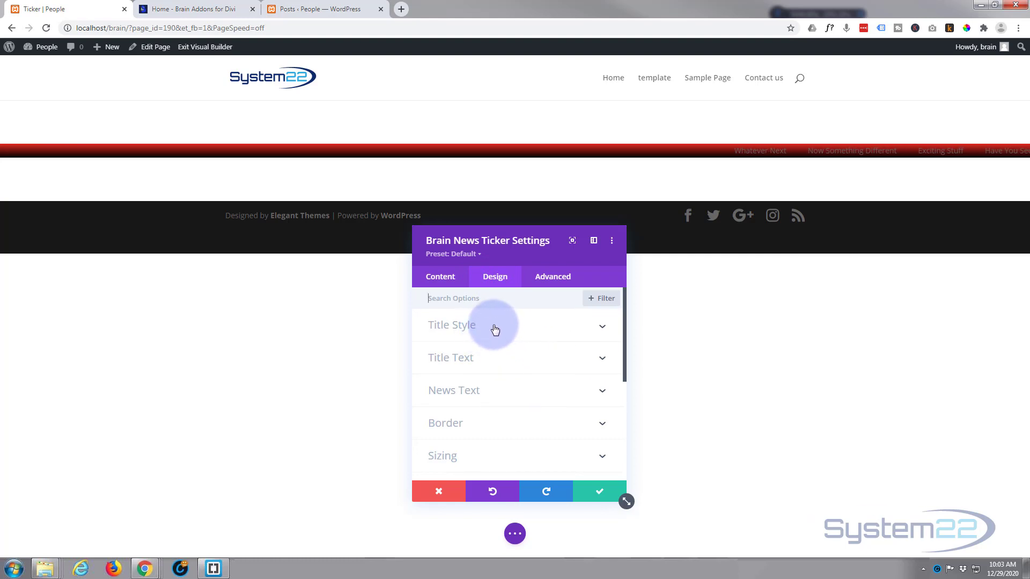
pyautogui.click(488, 393)
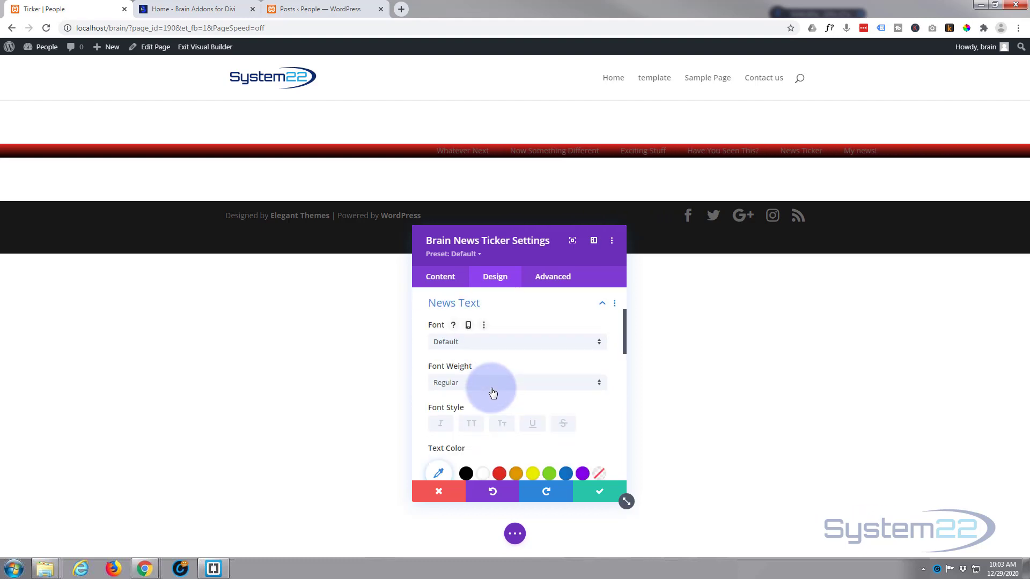
pyautogui.scroll(-2, 488, 369)
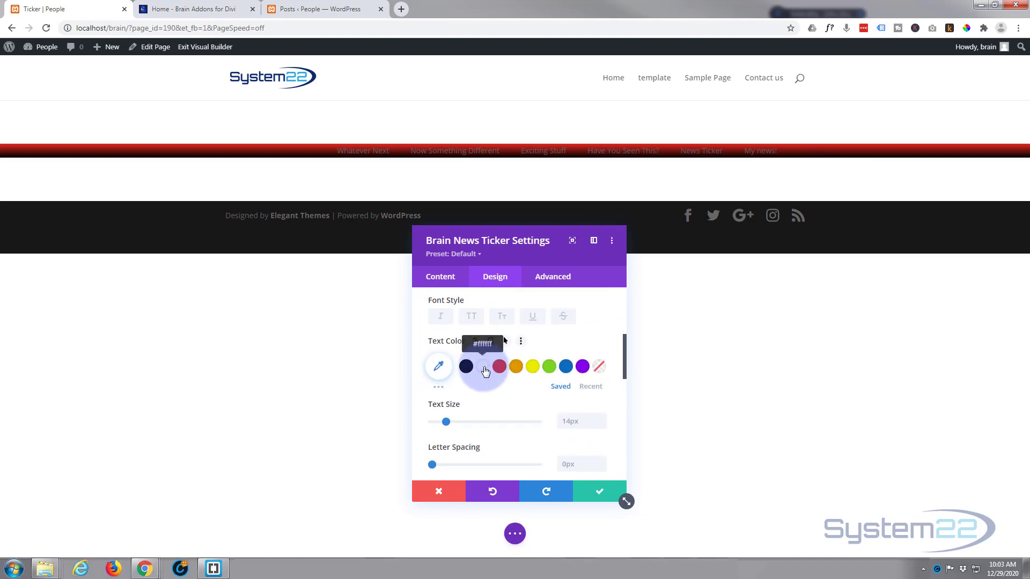
pyautogui.click(483, 367)
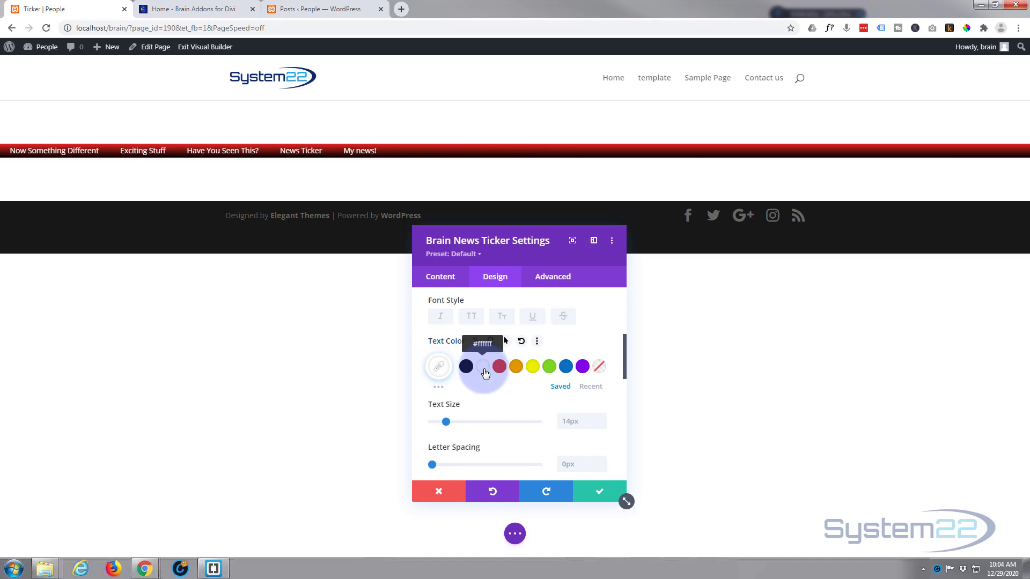
pyautogui.scroll(1, 485, 390)
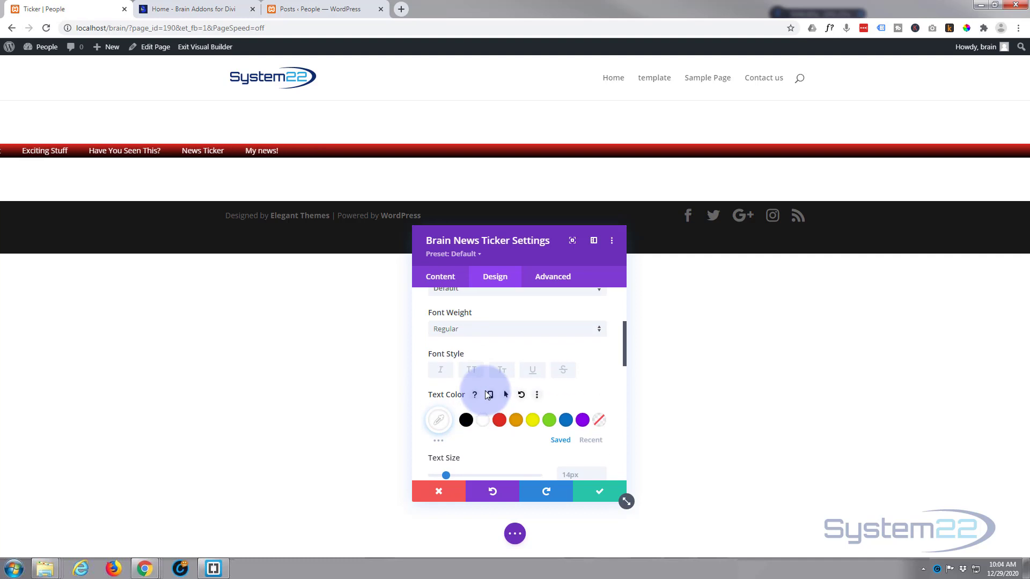
pyautogui.click(488, 331)
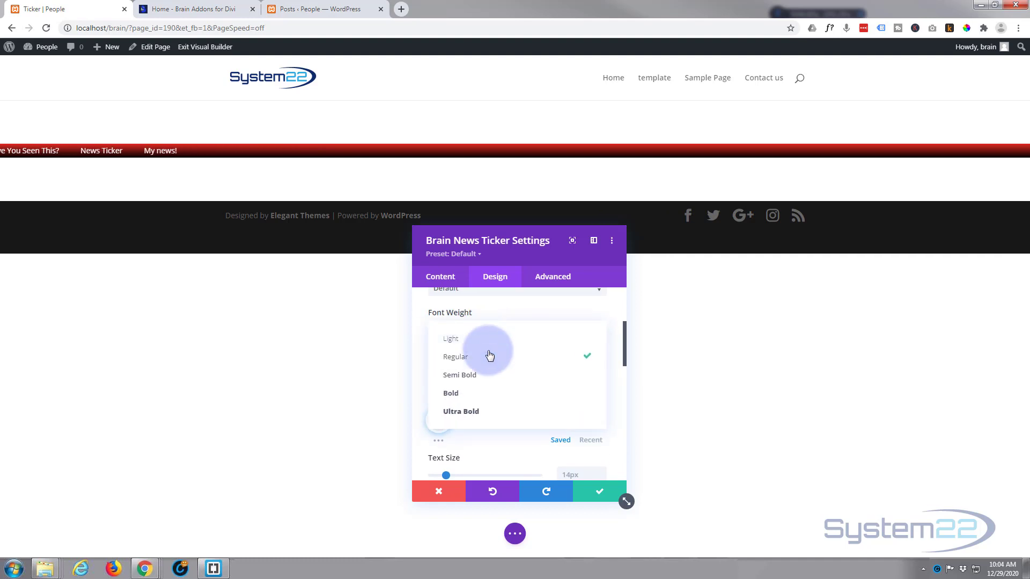
pyautogui.click(486, 376)
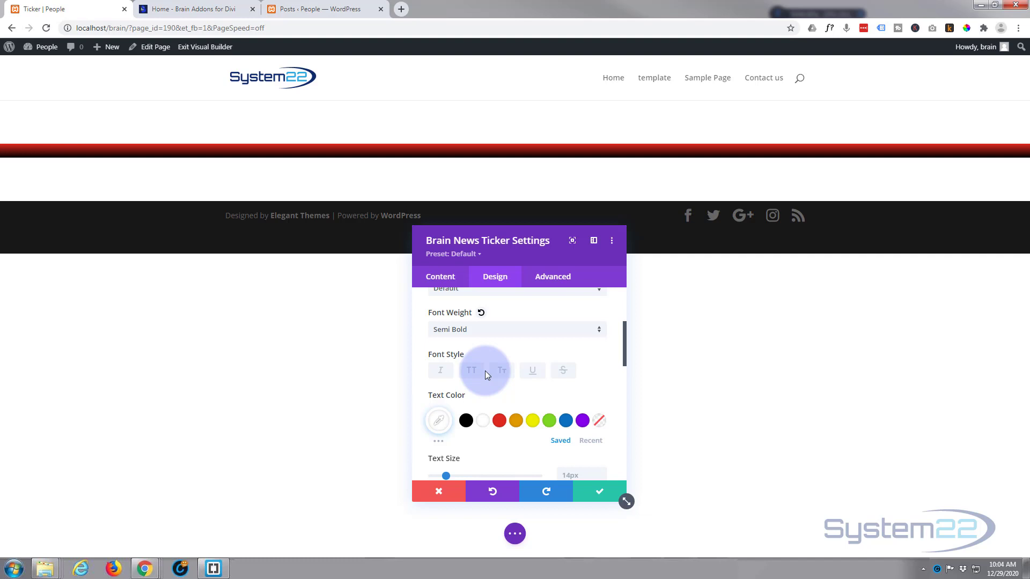
pyautogui.scroll(1, 485, 372)
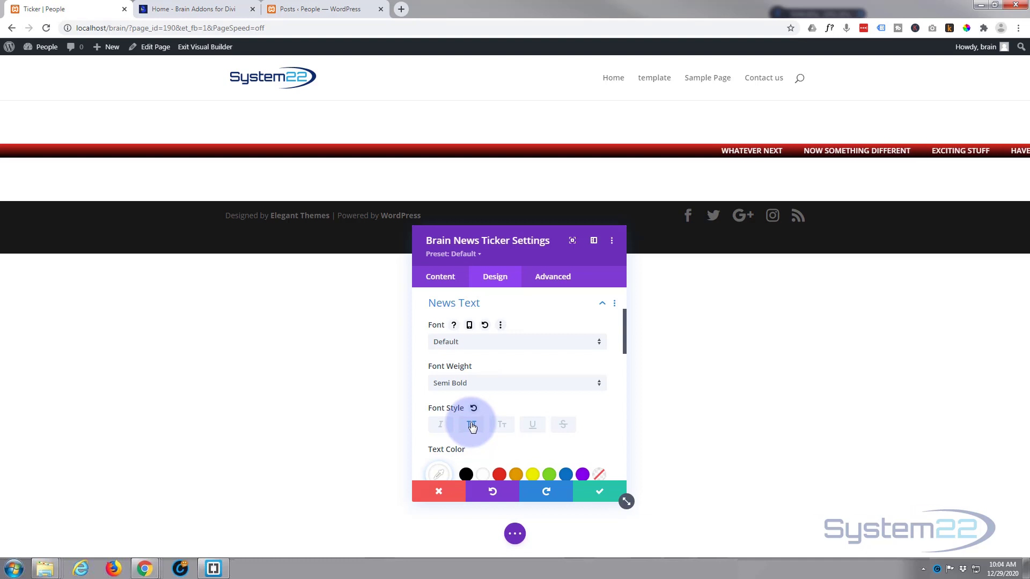
# Make the ticker titles uppercase and leave the font at Default after browsing the font list
pyautogui.click(471, 425)
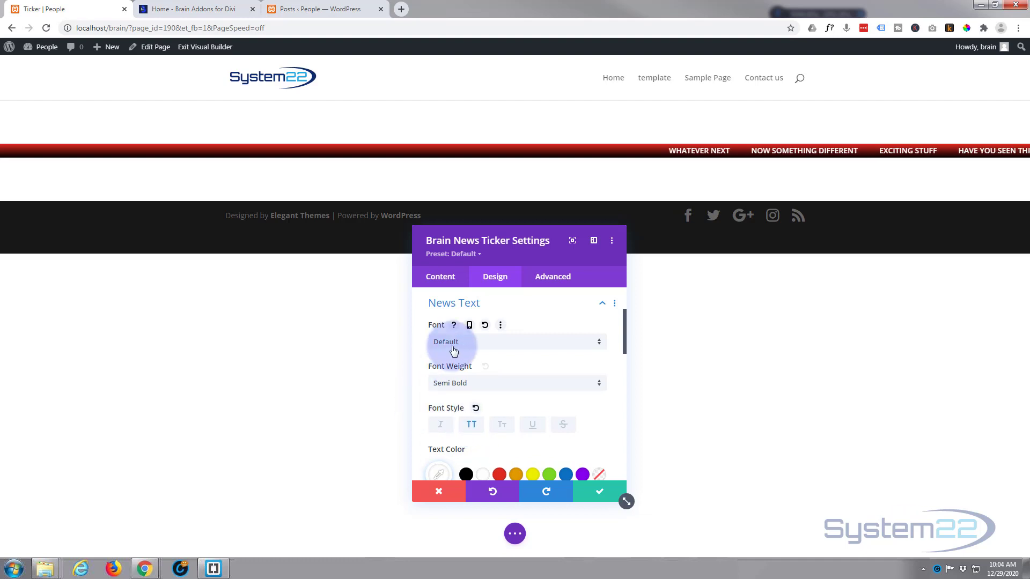
pyautogui.click(481, 345)
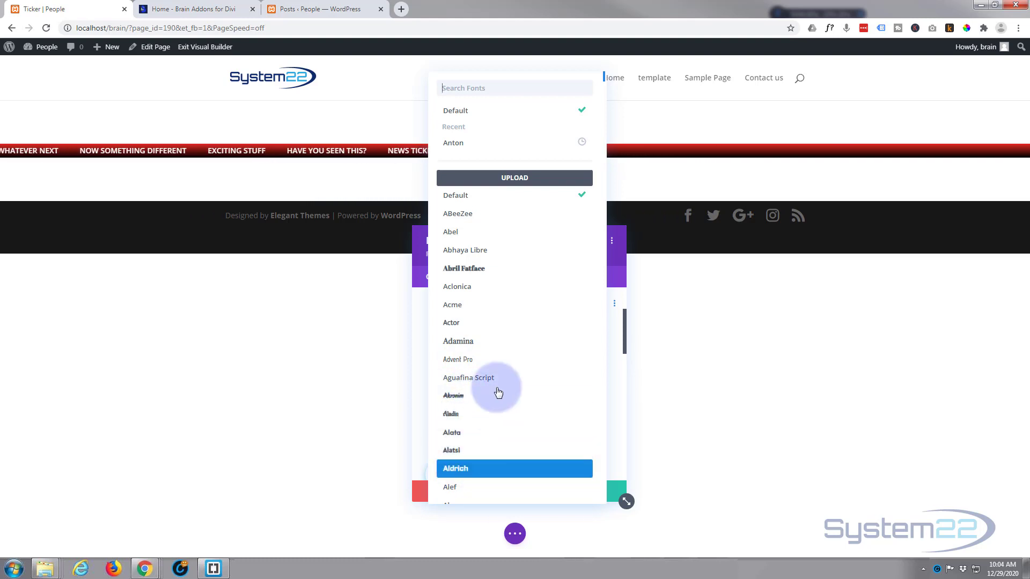
pyautogui.click(619, 299)
pyautogui.scroll(-1, 526, 333)
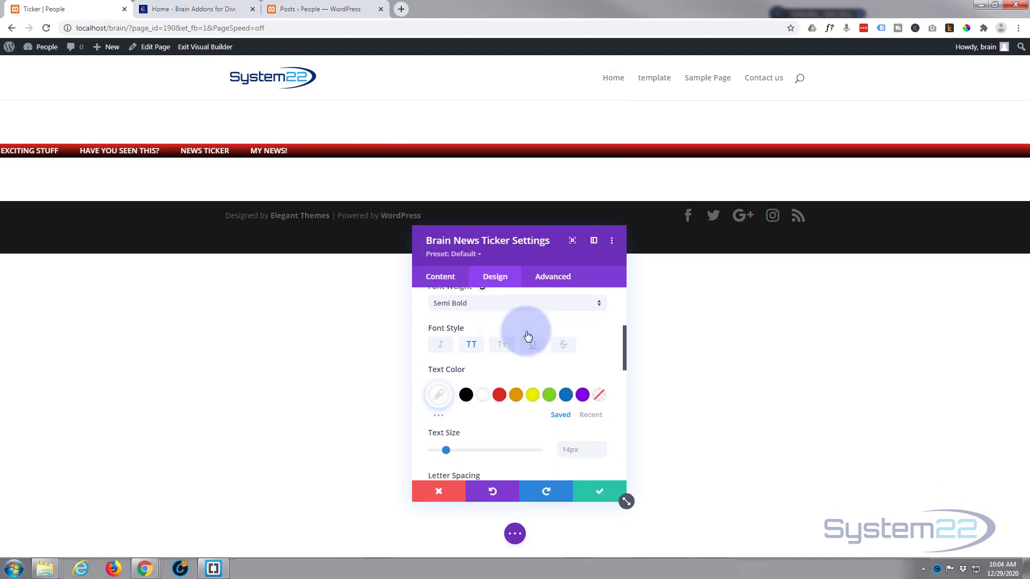
pyautogui.scroll(-1, 526, 331)
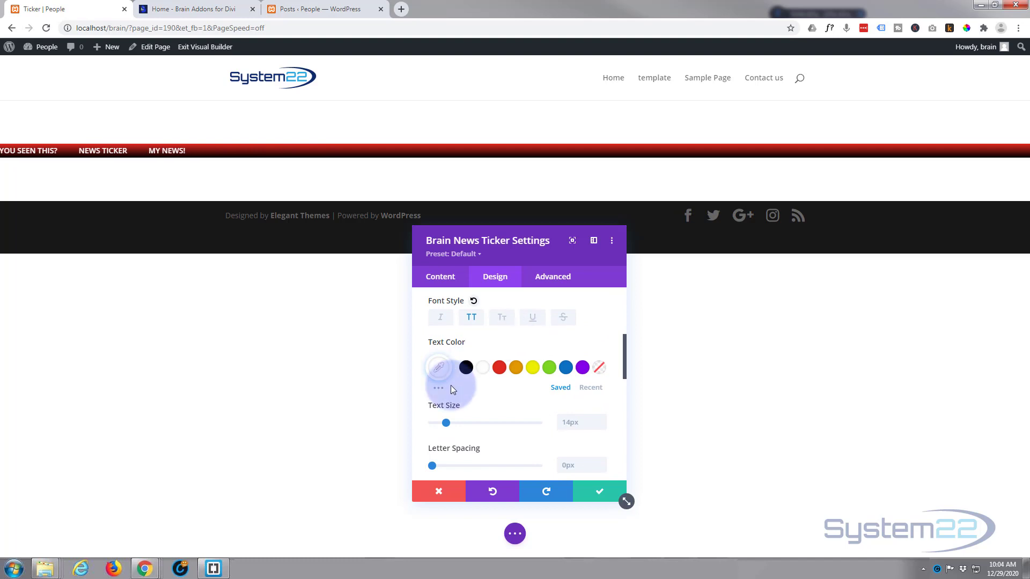
# Set the ticker titles' text size to 24px
pyautogui.click(447, 422)
pyautogui.moveTo(448, 424); pyautogui.dragTo(459, 423)
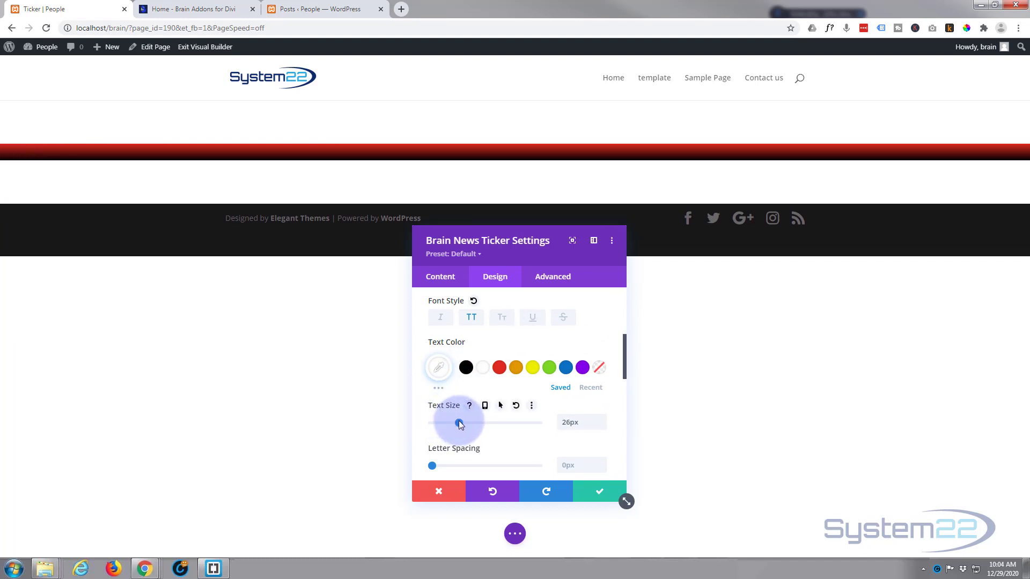
pyautogui.moveTo(460, 424); pyautogui.dragTo(457, 423)
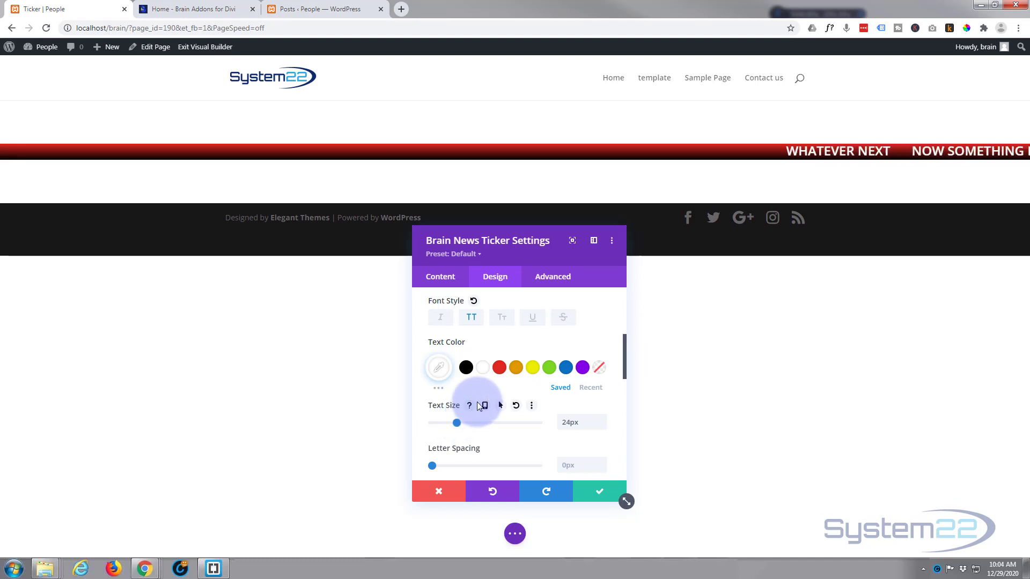
# Raise the titles' line height to 3em to make the red-to-black bar taller
pyautogui.scroll(-2, 477, 400)
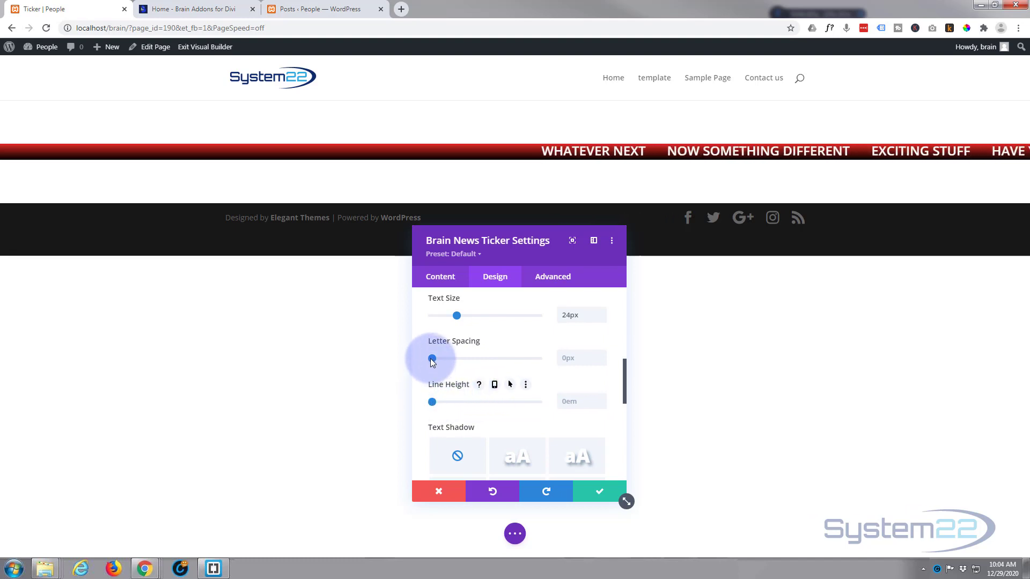
pyautogui.moveTo(454, 349)
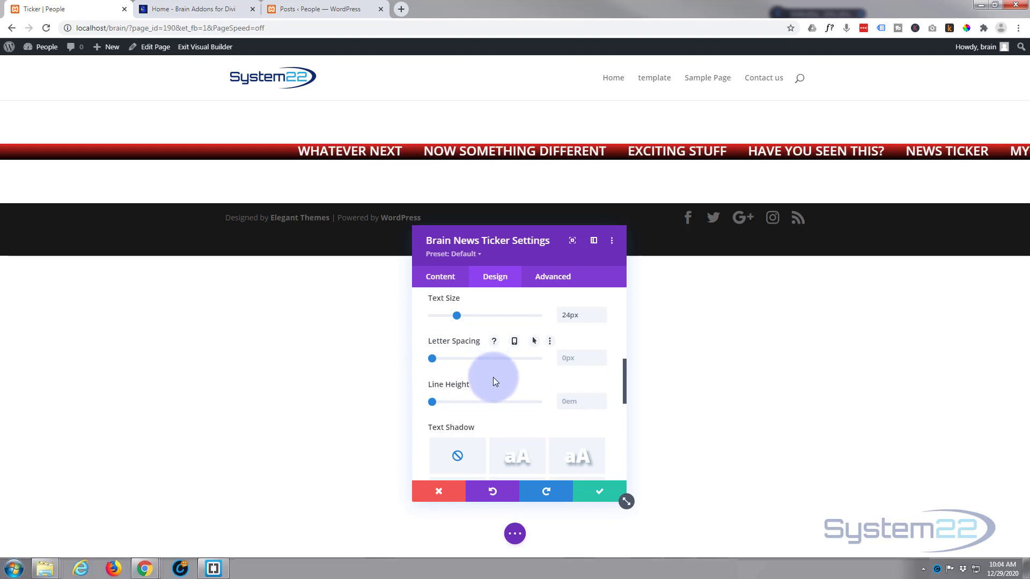
pyautogui.scroll(-1, 493, 379)
pyautogui.scroll(-2, 494, 378)
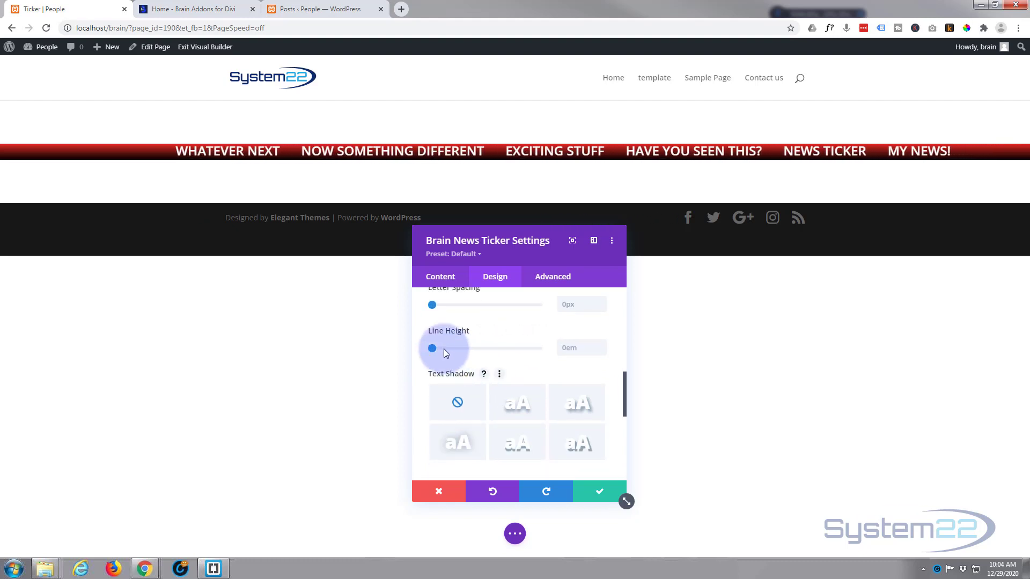
pyautogui.moveTo(432, 348)
pyautogui.mouseDown()
pyautogui.moveTo(456, 349)
pyautogui.moveTo(434, 346)
pyautogui.mouseUp()
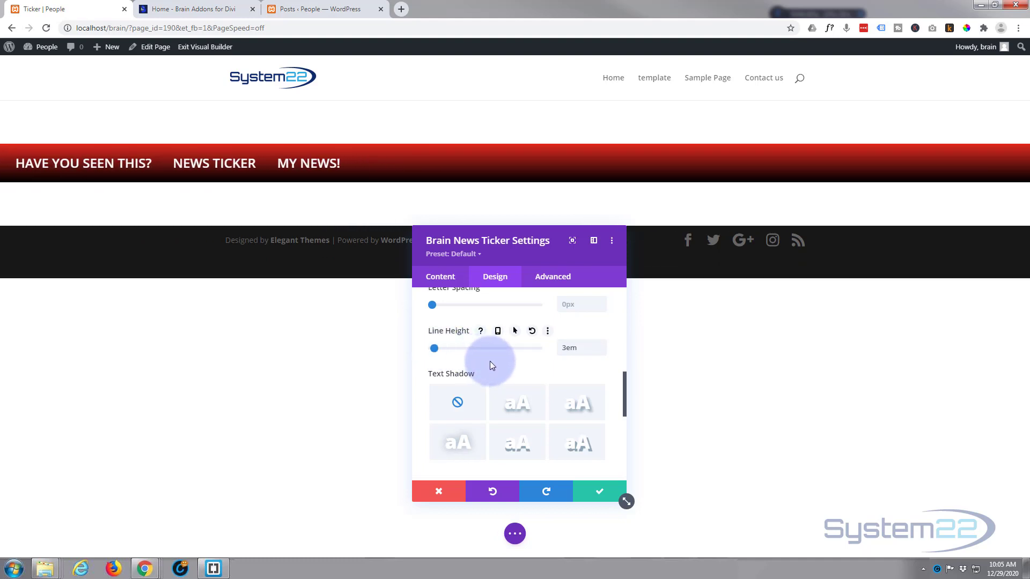
pyautogui.scroll(-2, 491, 364)
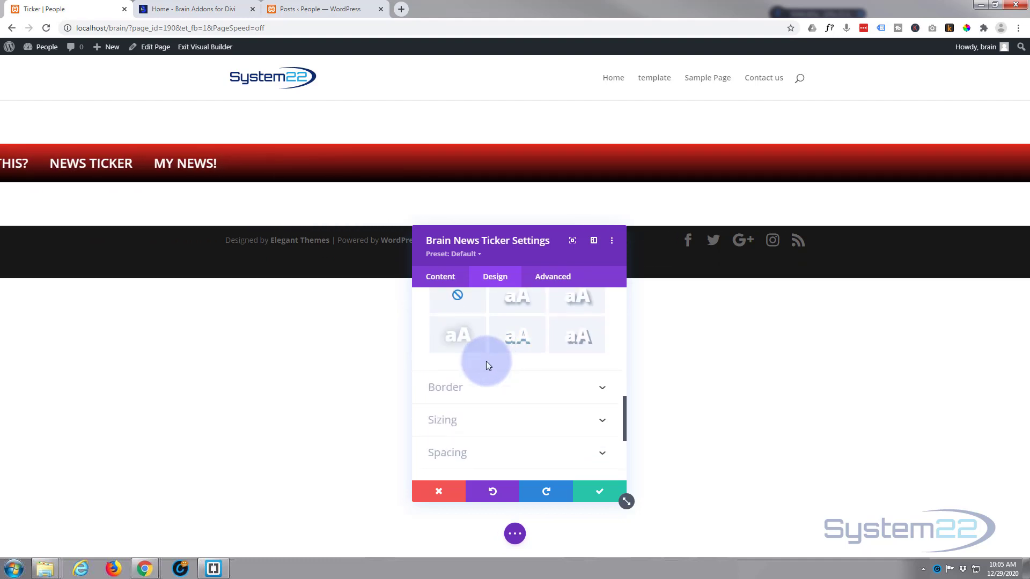
# Set the ticker's Spacing padding to 20px top and bottom, revising an initial 50px entry
pyautogui.scroll(-1, 485, 362)
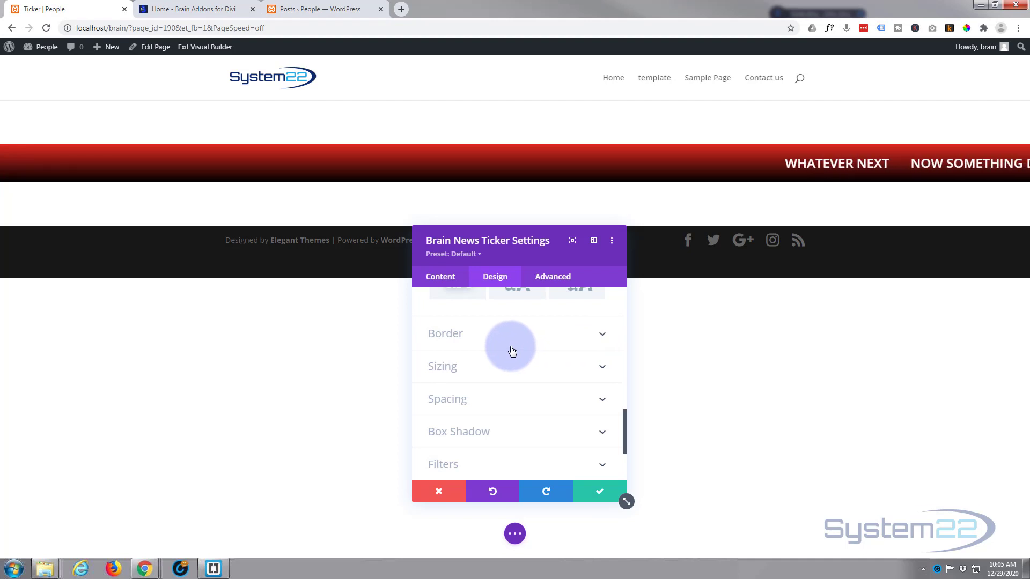
pyautogui.scroll(-1, 511, 349)
pyautogui.scroll(-1, 510, 345)
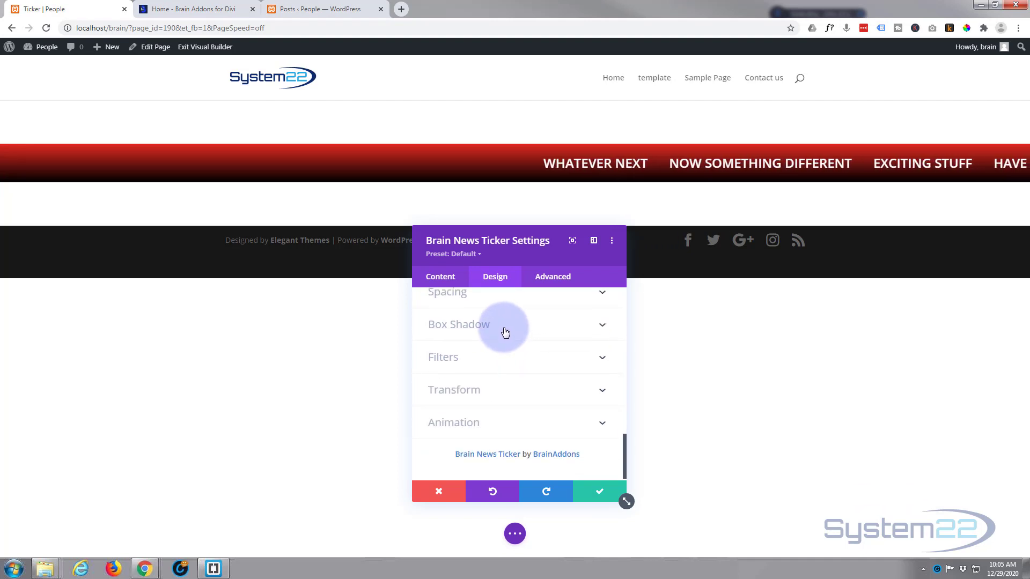
pyautogui.scroll(1, 504, 333)
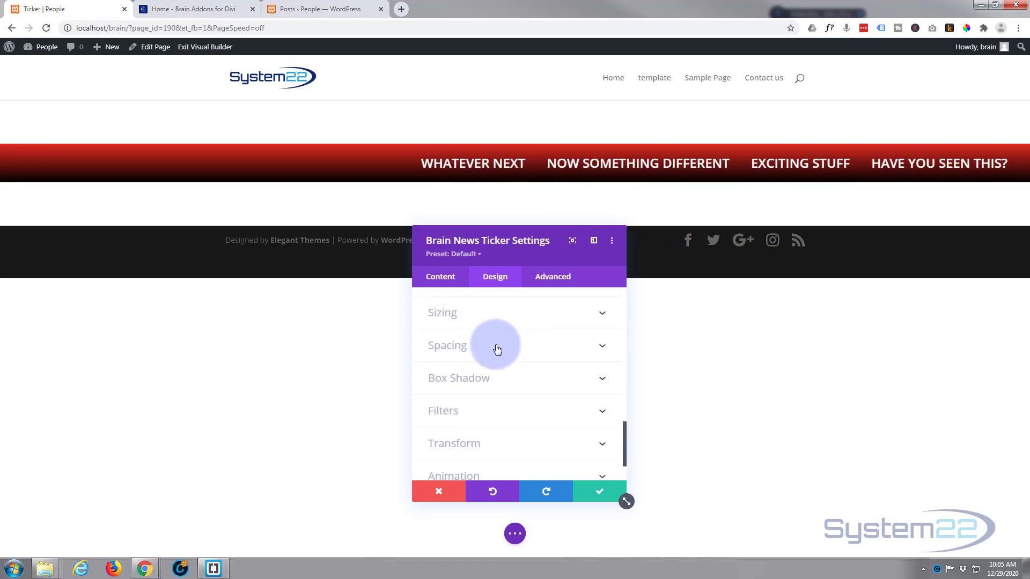
pyautogui.click(498, 348)
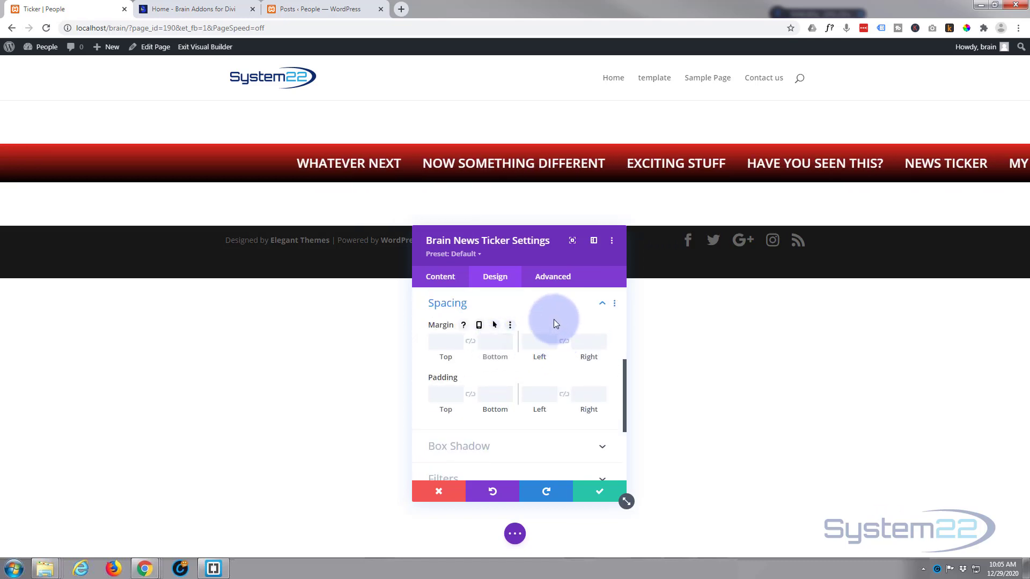
pyautogui.click(448, 393)
pyautogui.write('5')
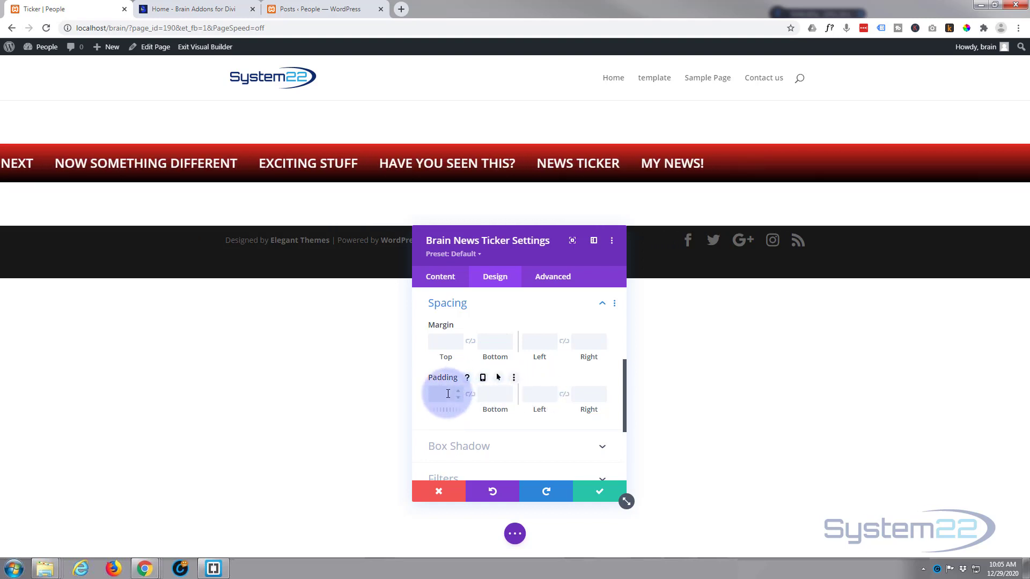
pyautogui.write('0')
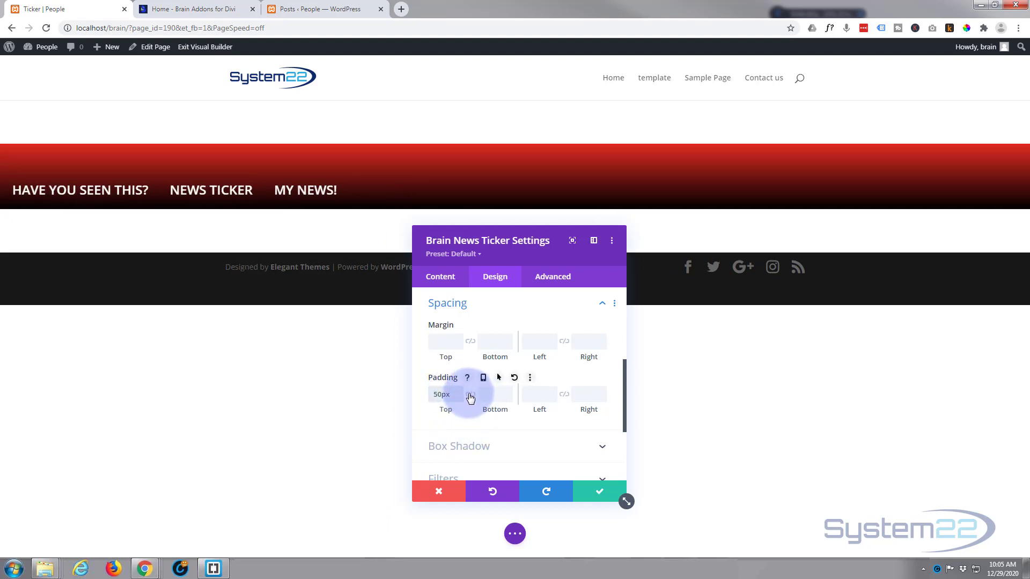
pyautogui.click(439, 394)
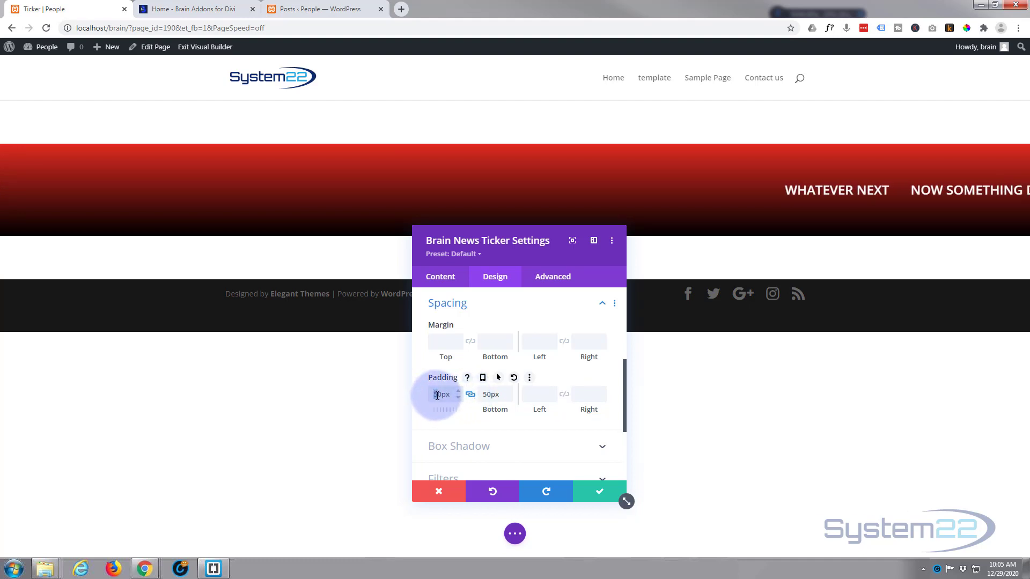
pyautogui.write('2')
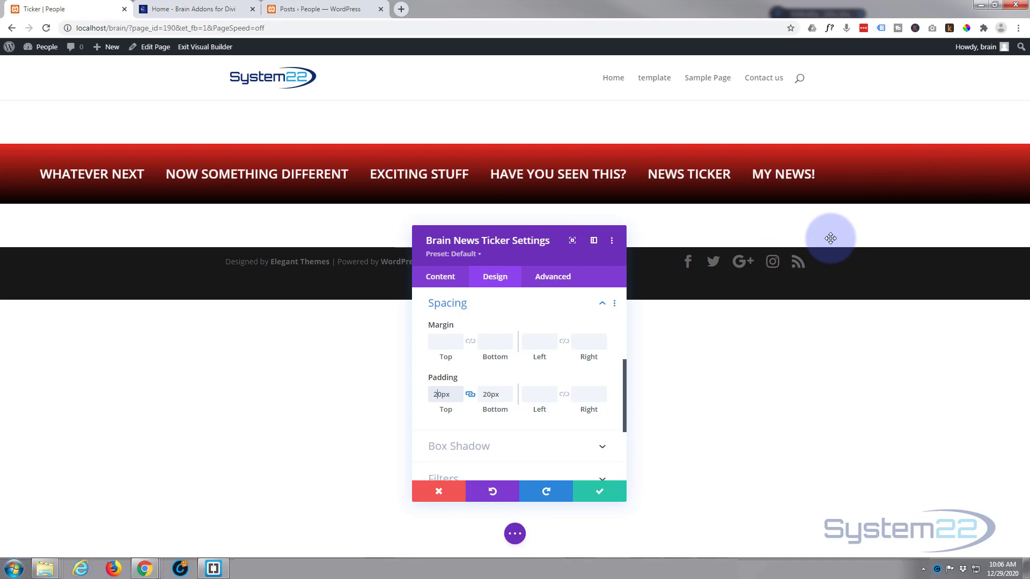
pyautogui.scroll(-2, 450, 397)
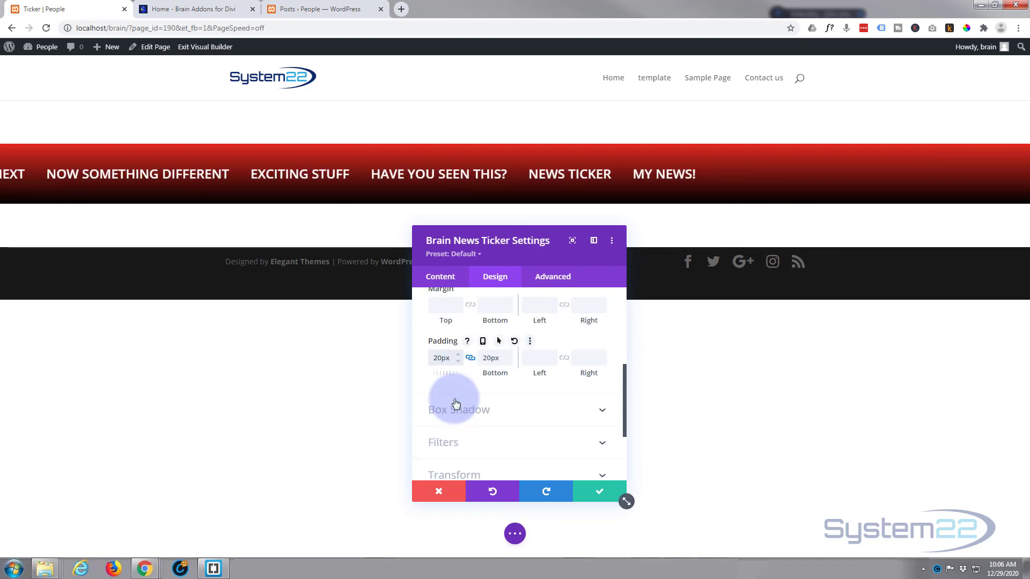
pyautogui.scroll(-1, 455, 403)
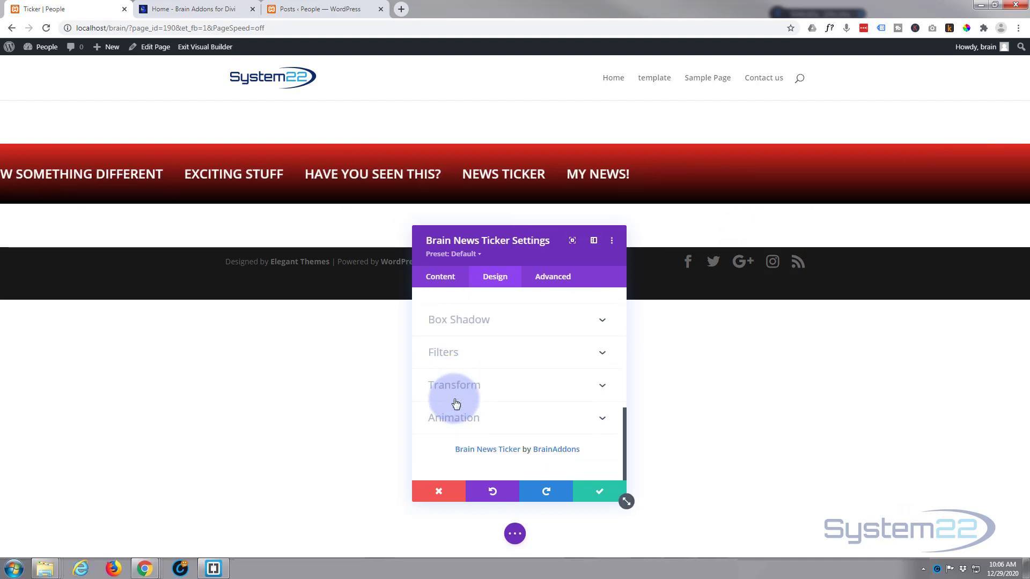
# Save the ticker module settings and exit the Visual Builder to view the live page
pyautogui.click(600, 492)
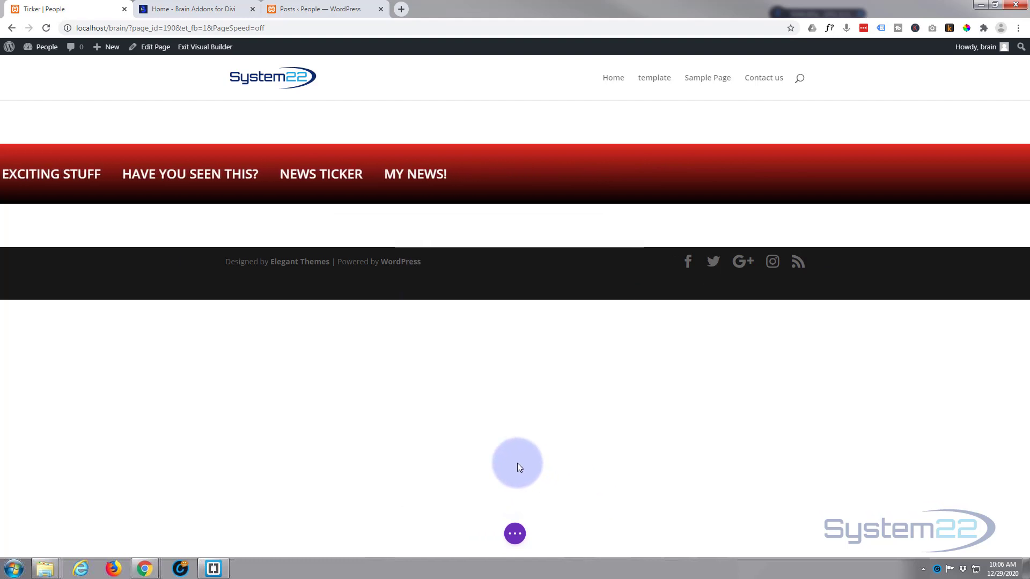
pyautogui.click(514, 532)
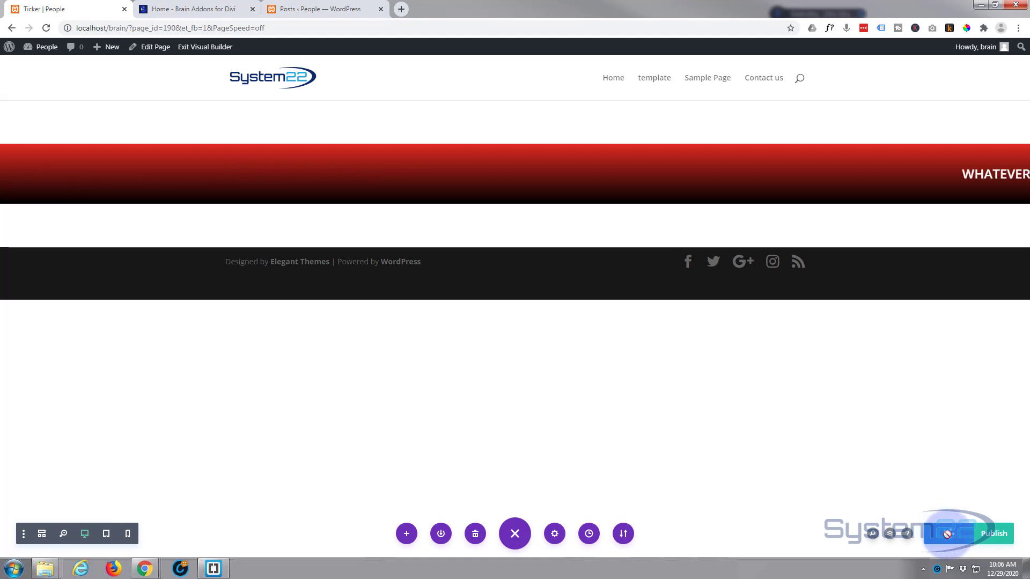
pyautogui.click(201, 49)
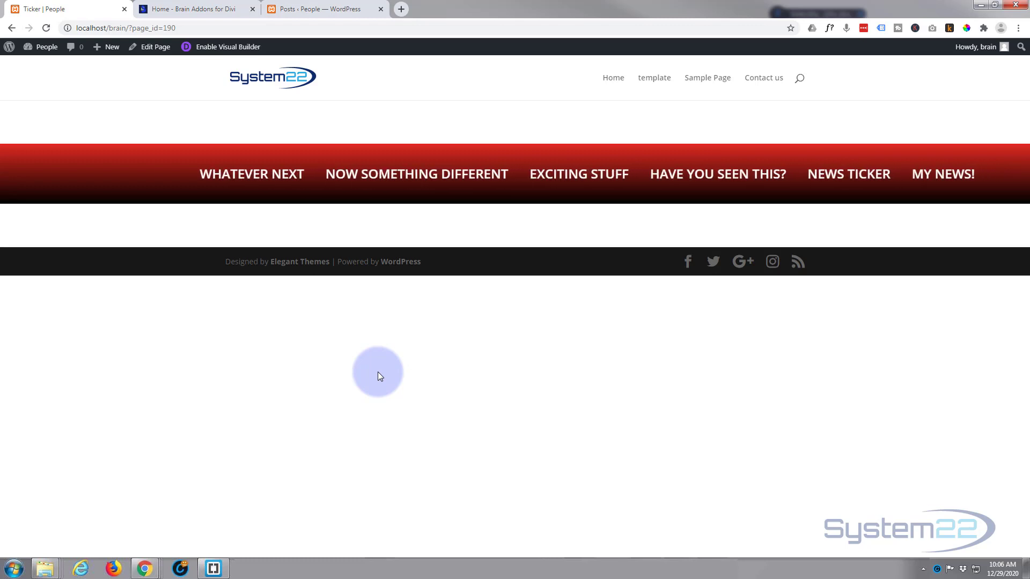
pyautogui.click(206, 9)
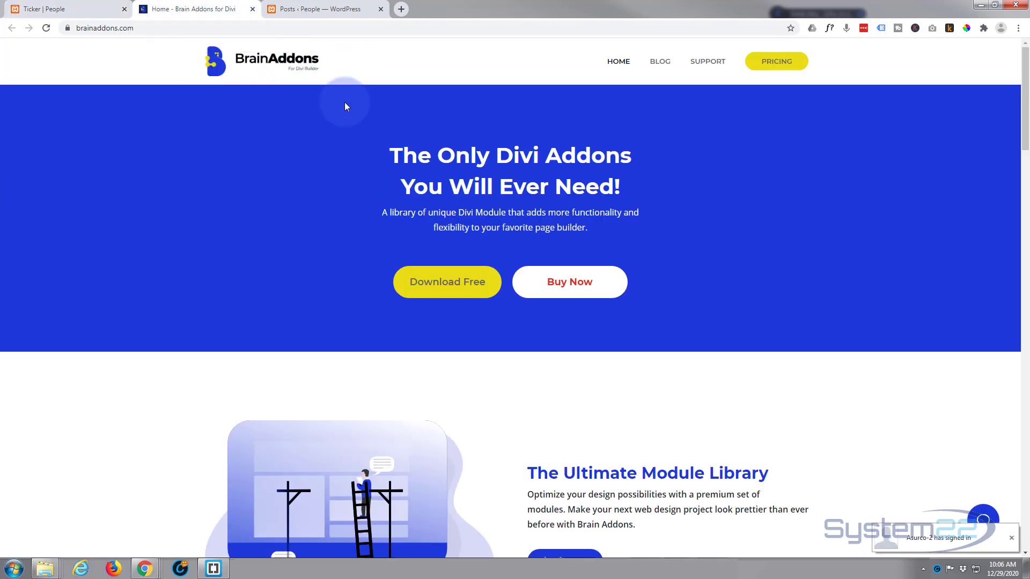
pyautogui.click(77, 11)
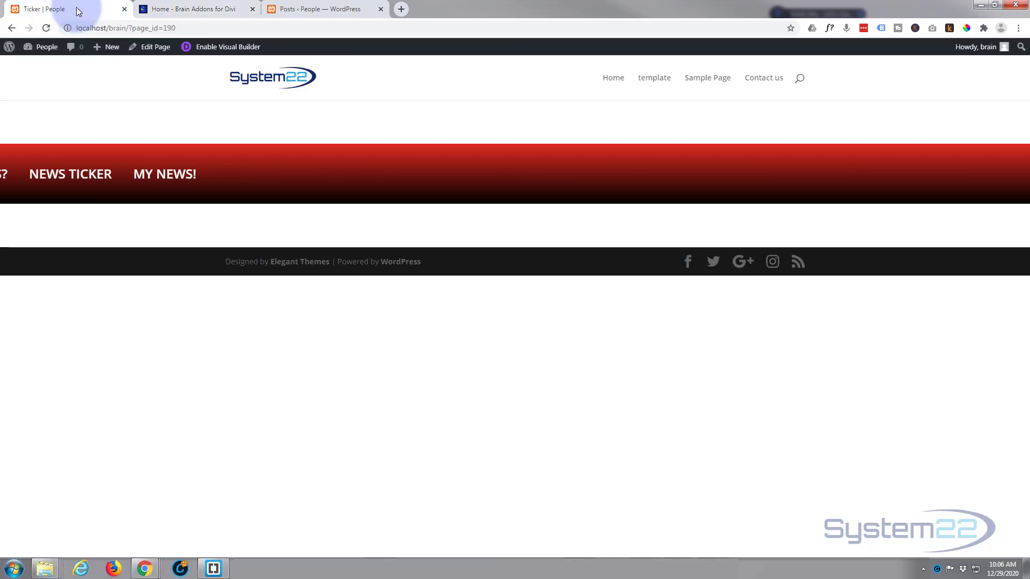